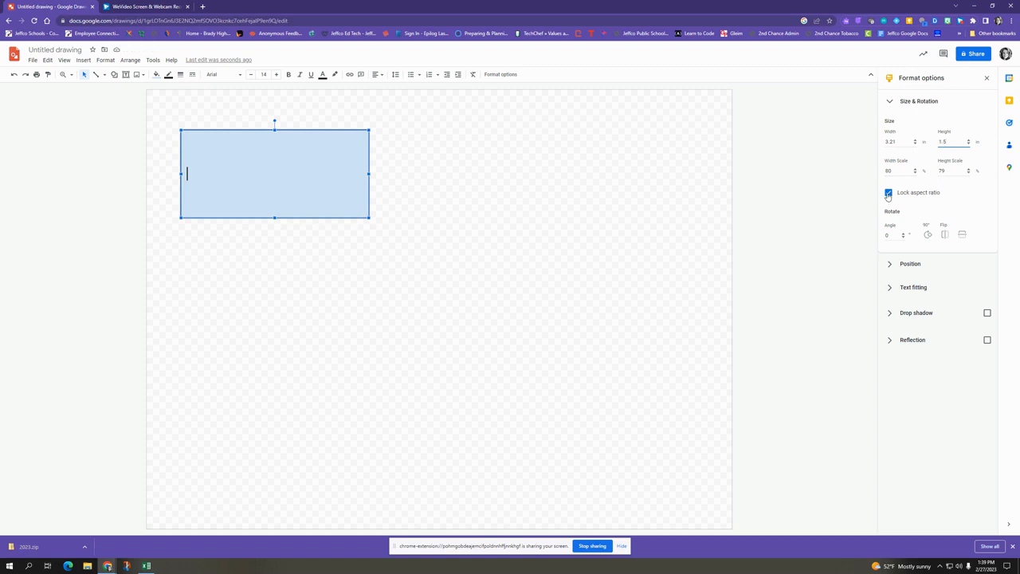
Unlock the blue rectangle's aspect ratio, set its width to 2.25 in, and lock the ratio again
click(889, 192)
drag(896, 145, 879, 144)
text(2.25)
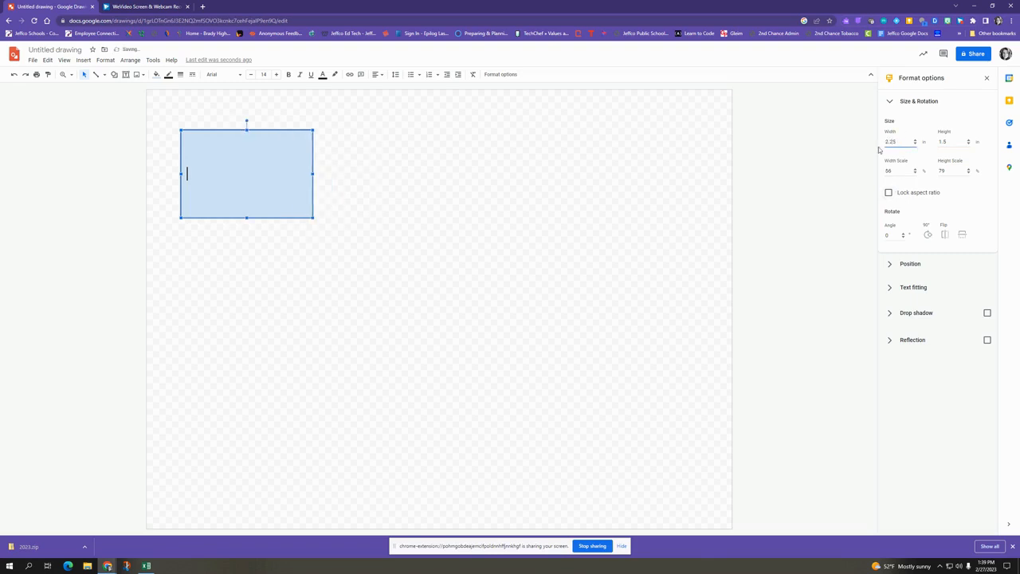
click(888, 193)
click(88, 62)
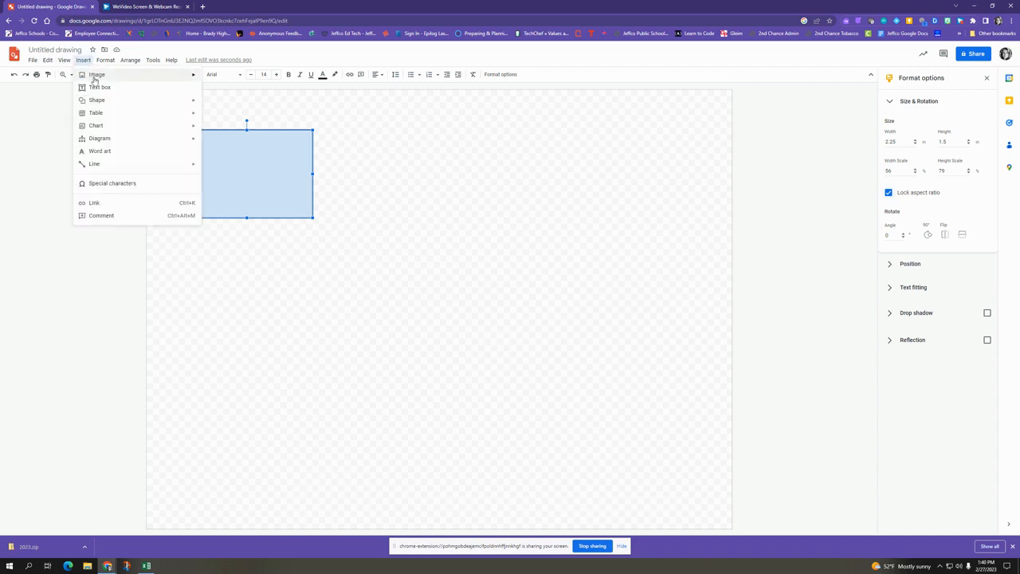
mouse_move(94, 77)
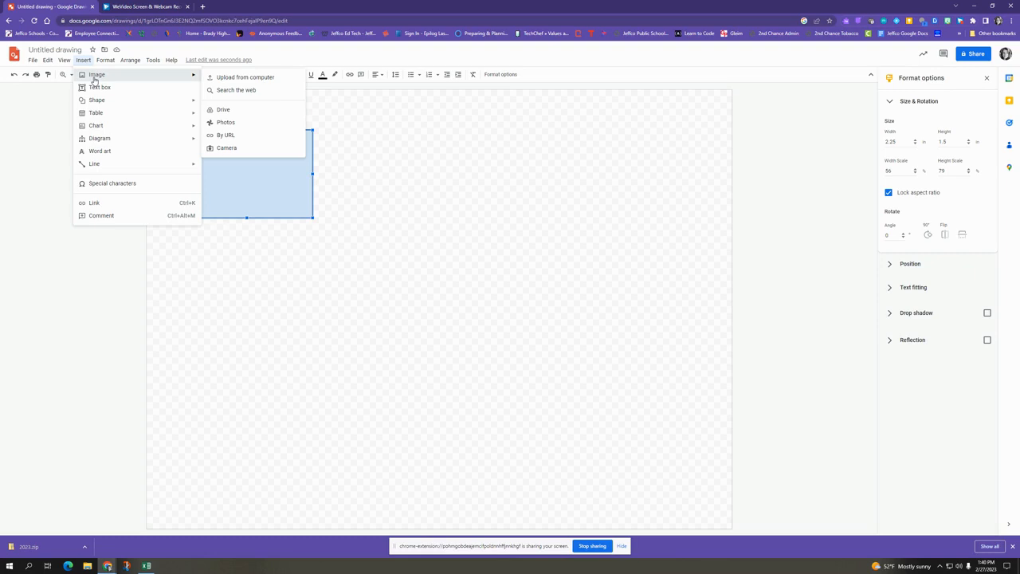
click(227, 91)
click(929, 80)
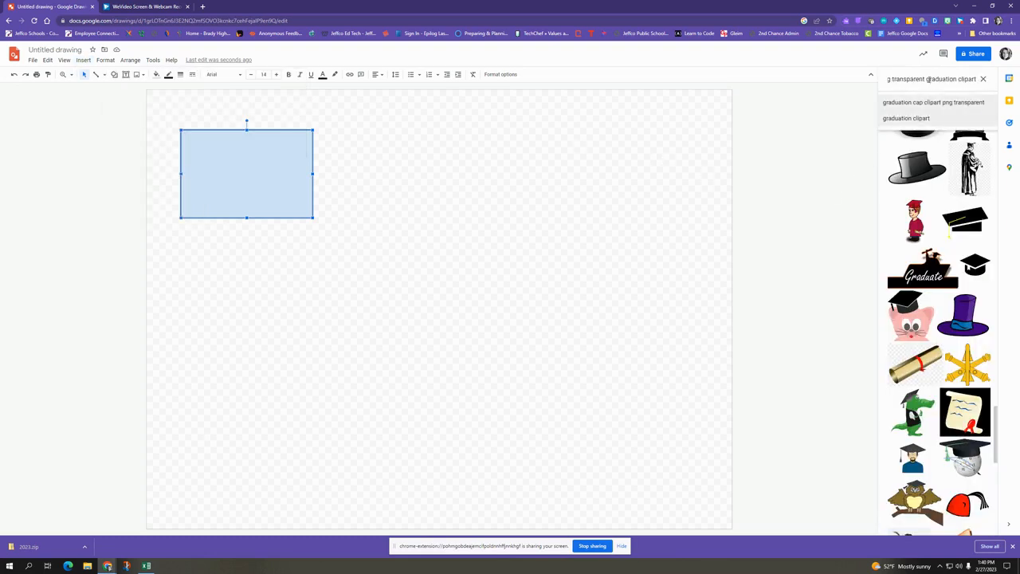
click(984, 79)
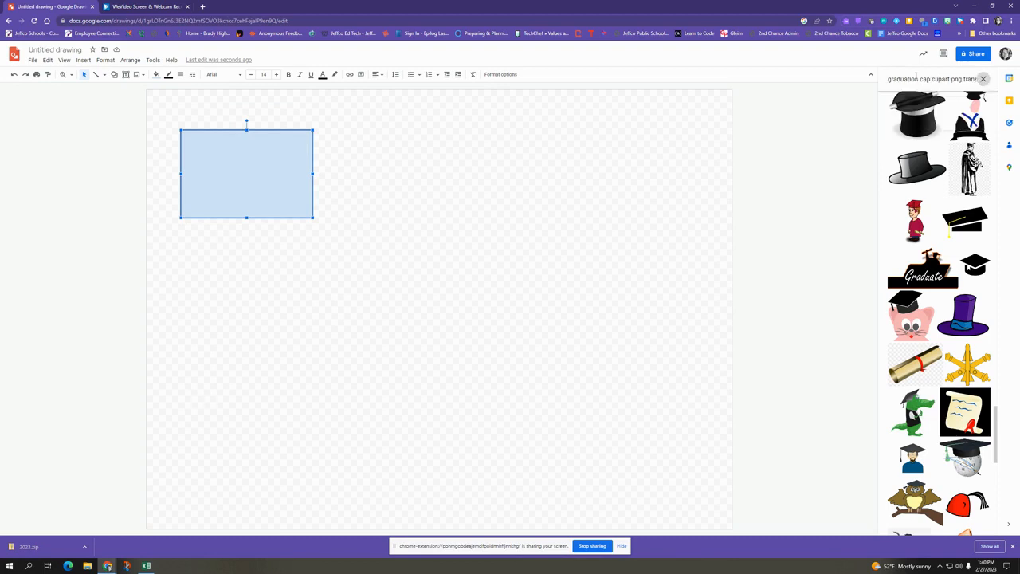
click(984, 80)
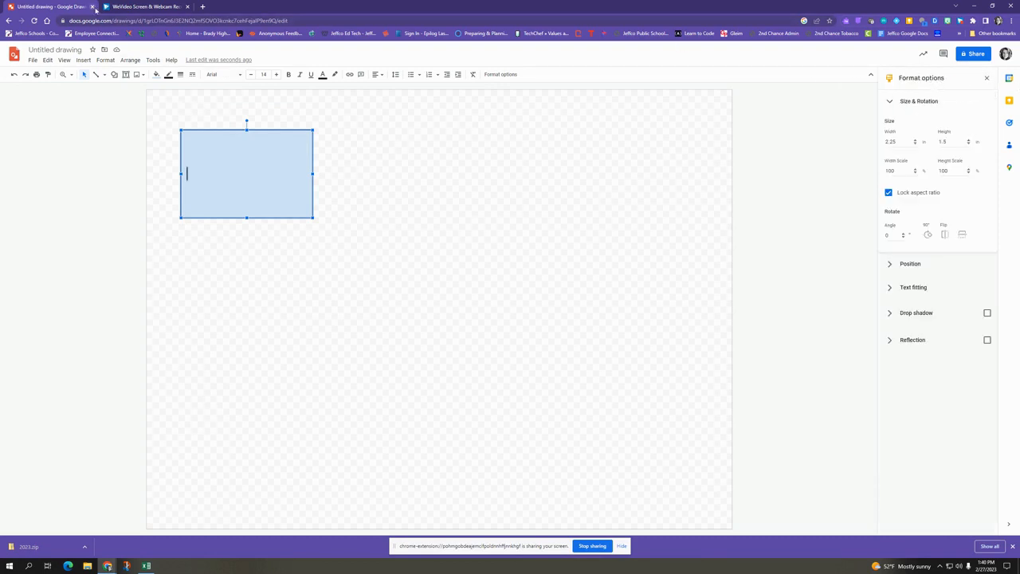
Search the web for images to insert using "rainbow background", replacing the earlier graduation clipart query
click(83, 61)
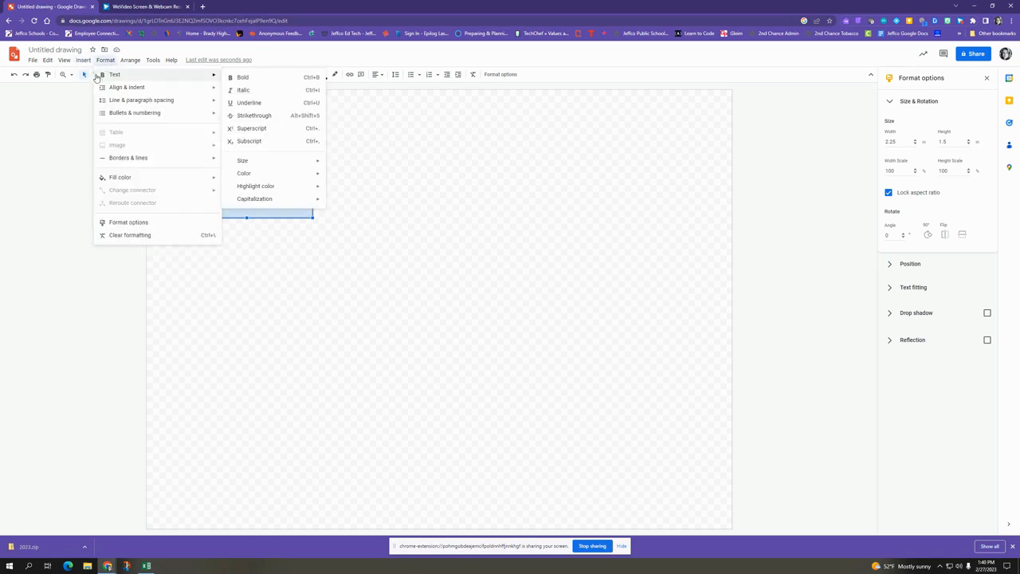
mouse_move(111, 74)
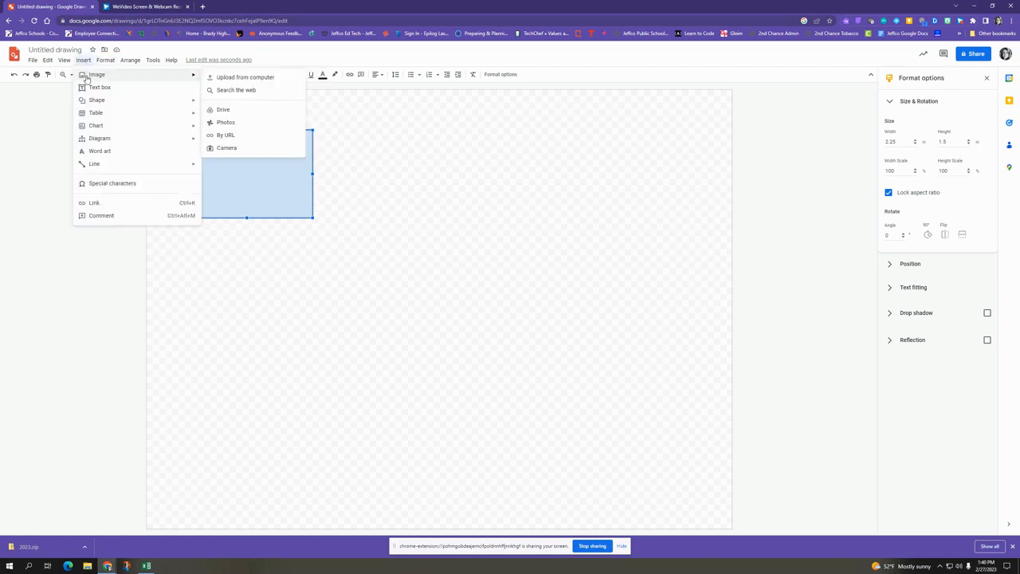
click(244, 93)
click(894, 79)
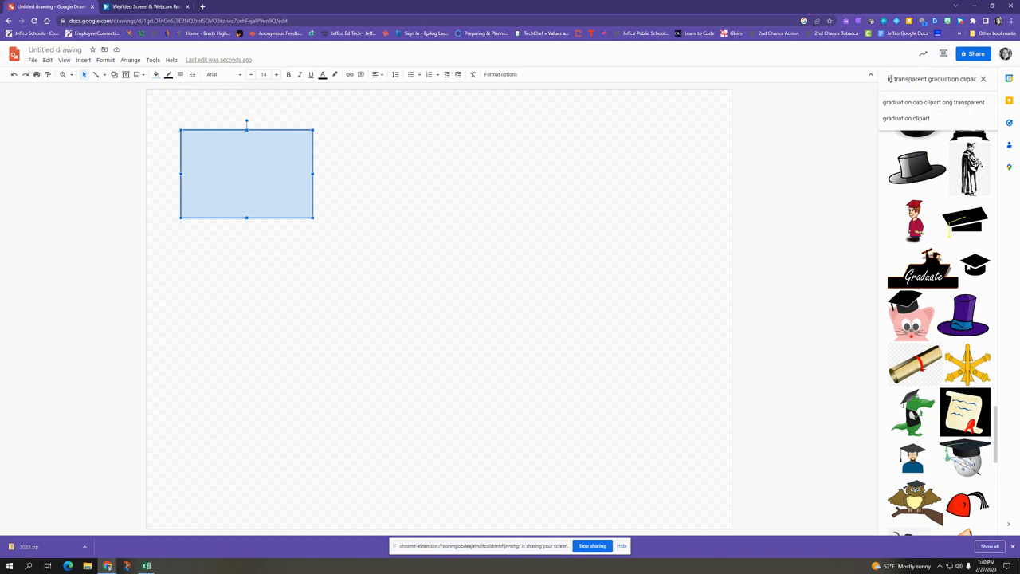
key(BackSpace)
key(Delete)
key(Delete)
key(Delete)
key(Delete)
key(Delete)
key(Delete)
key(Delete)
key(Delete)
key(Delete)
key(Delete)
key(Delete)
key(Delete)
key(Delete)
key(Delete)
key(Delete)
key(Delete)
key(Delete)
key(Delete)
key(Delete)
key(Delete)
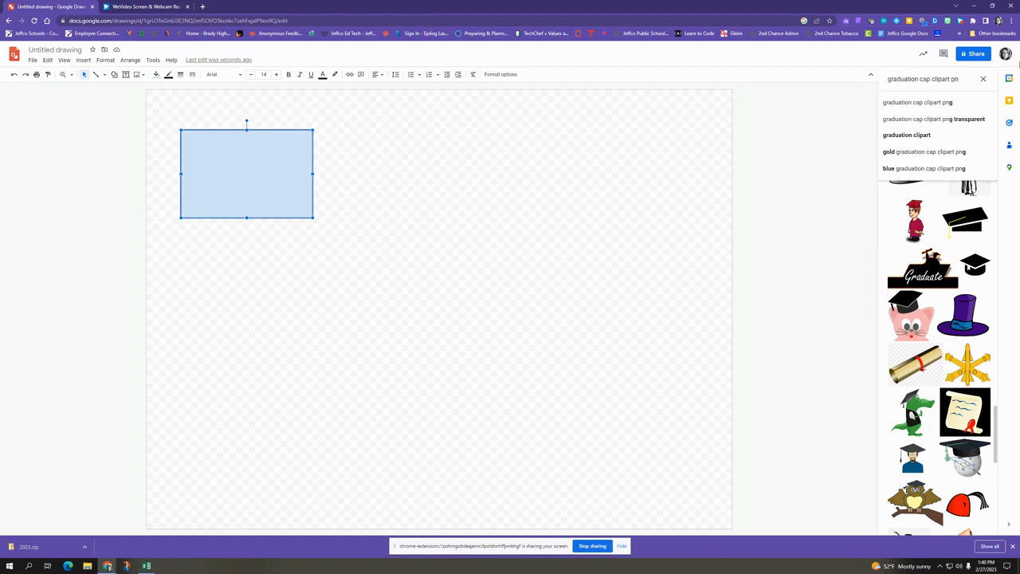
key(BackSpace)
key(BackSpace)
key(BackSpace)
key(BackSpace)
key(BackSpace)
key(BackSpace)
key(BackSpace)
key(BackSpace)
key(BackSpace)
key(BackSpace)
key(BackSpace)
key(BackSpace)
key(BackSpace)
key(BackSpace)
key(BackSpace)
key(BackSpace)
key(BackSpace)
key(BackSpace)
key(BackSpace)
key(BackSpace)
text(ra)
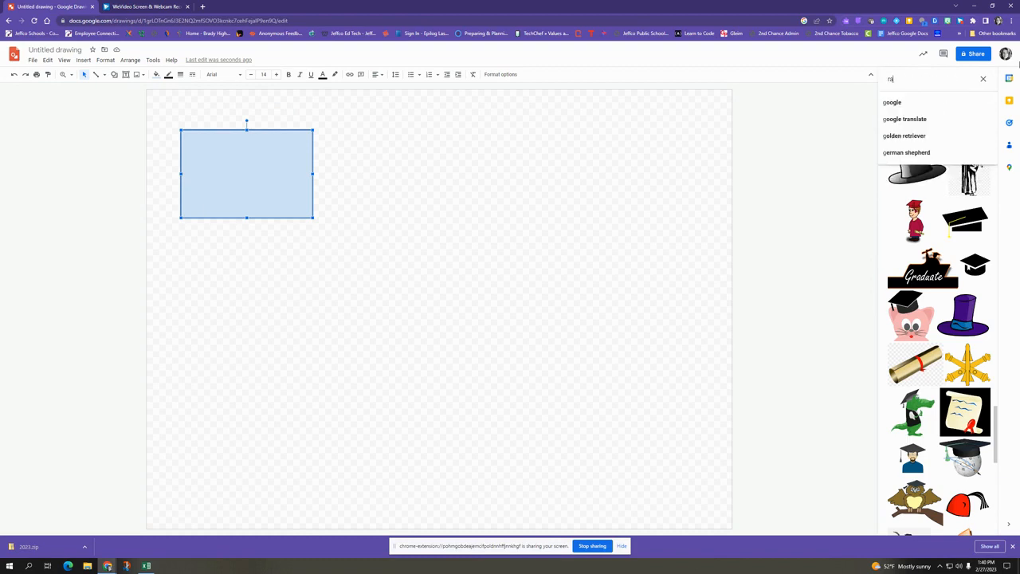
text(inbow)
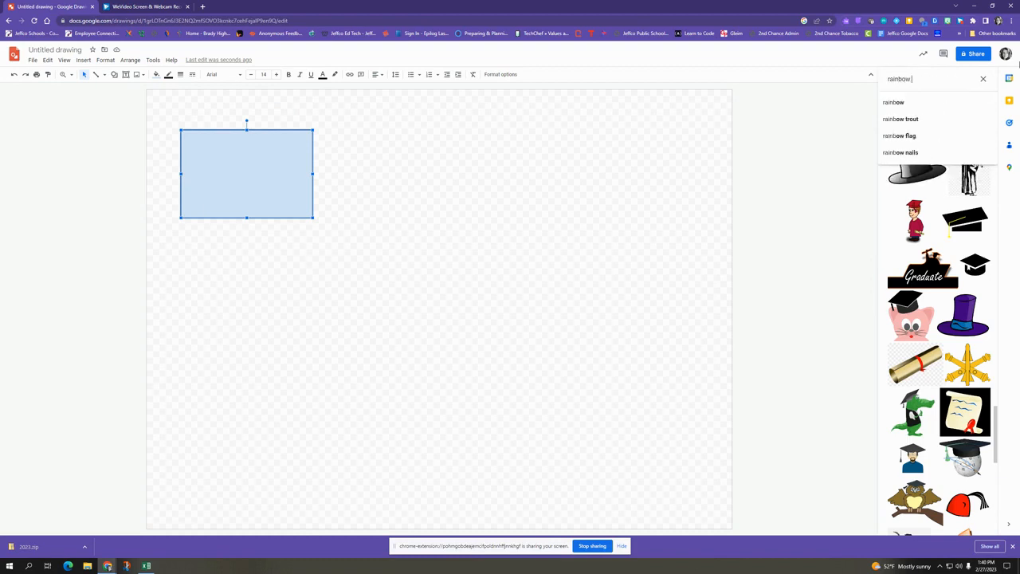
text( background)
key(Return)
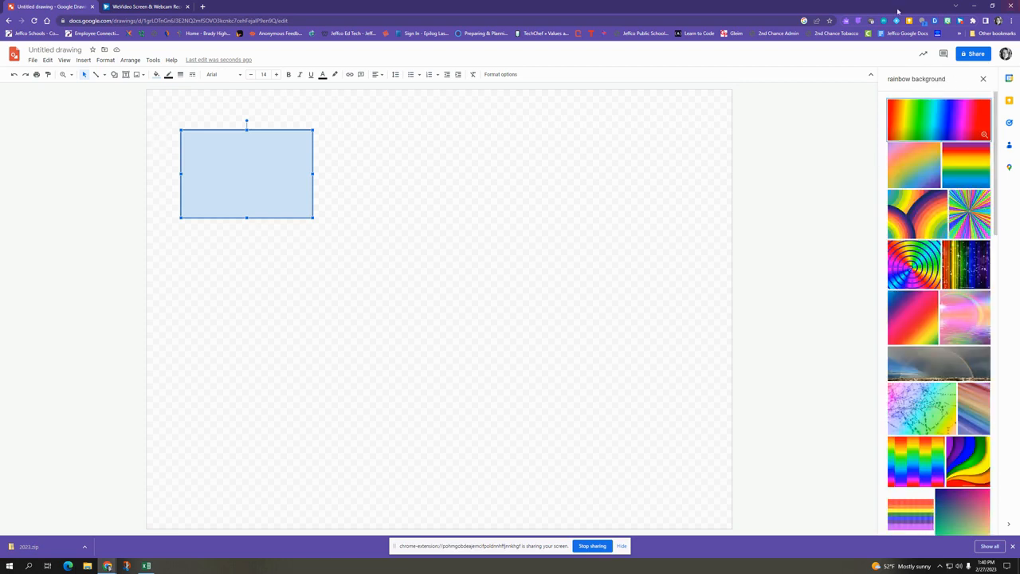
Insert the mottled rainbow-patterned image with a mosaic texture from the web results into the drawing
scroll(964, 235, down, 10)
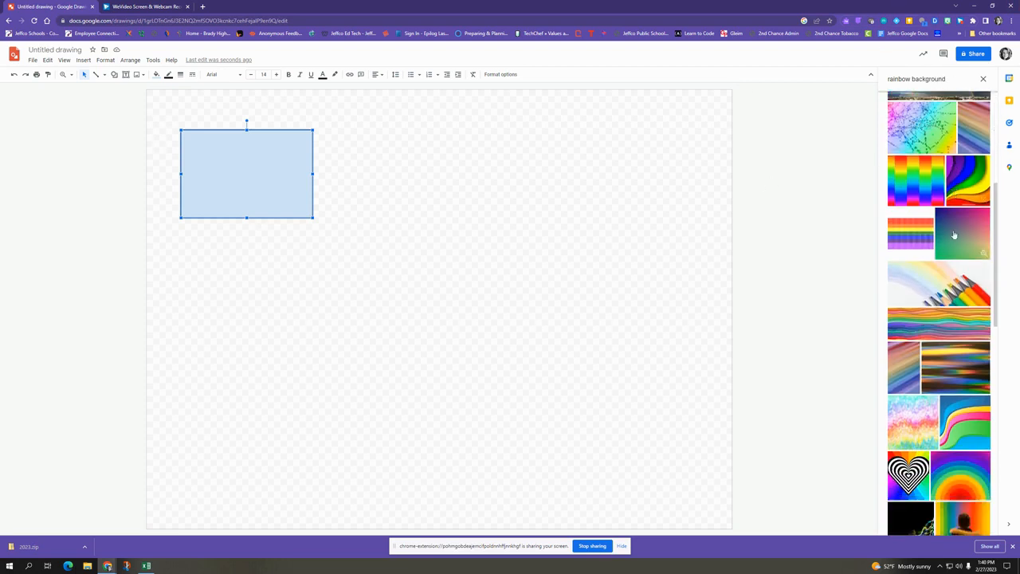
scroll(954, 238, down, 15)
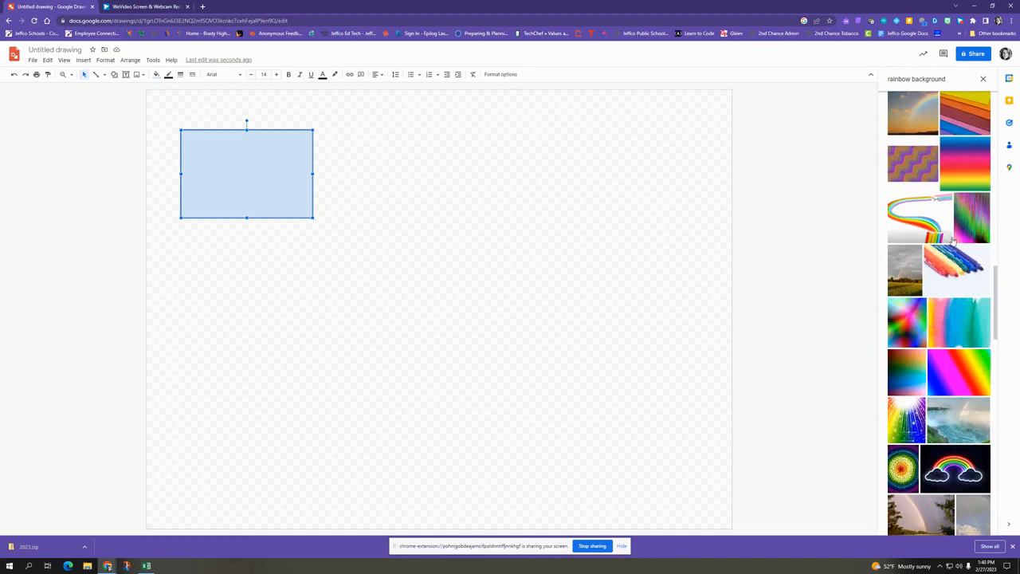
scroll(952, 241, down, 15)
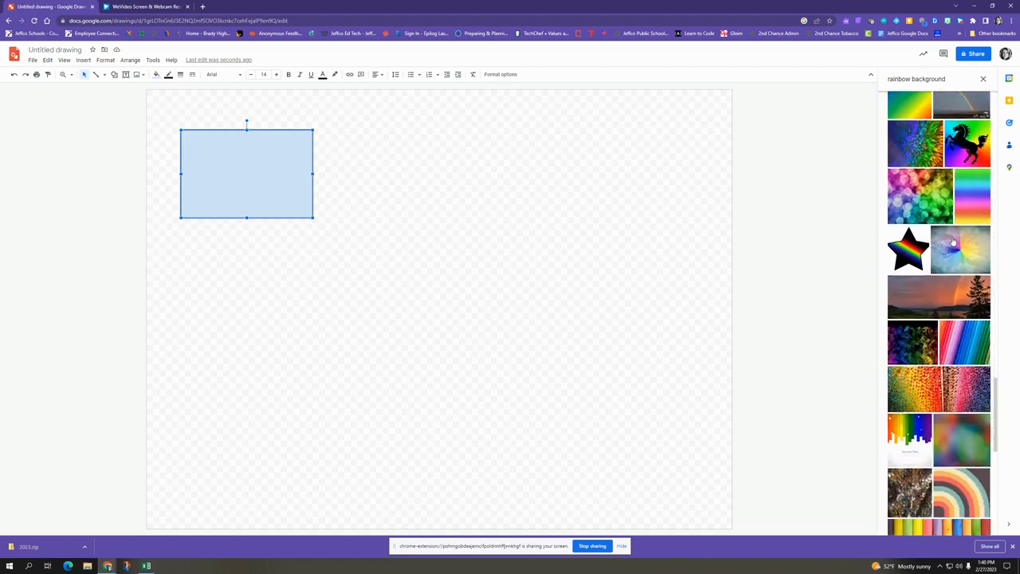
scroll(952, 248, down, 15)
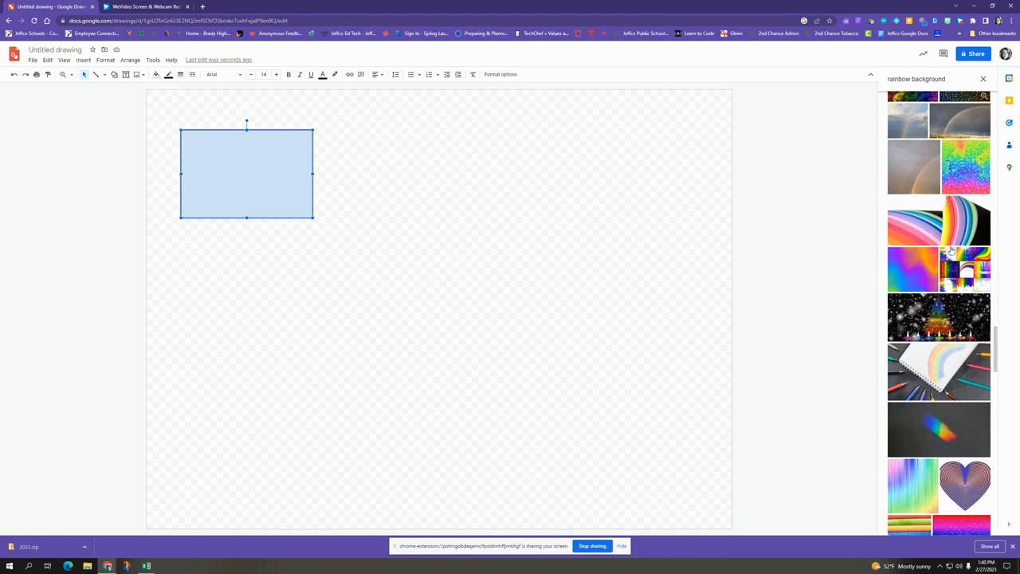
scroll(954, 217, up, 2)
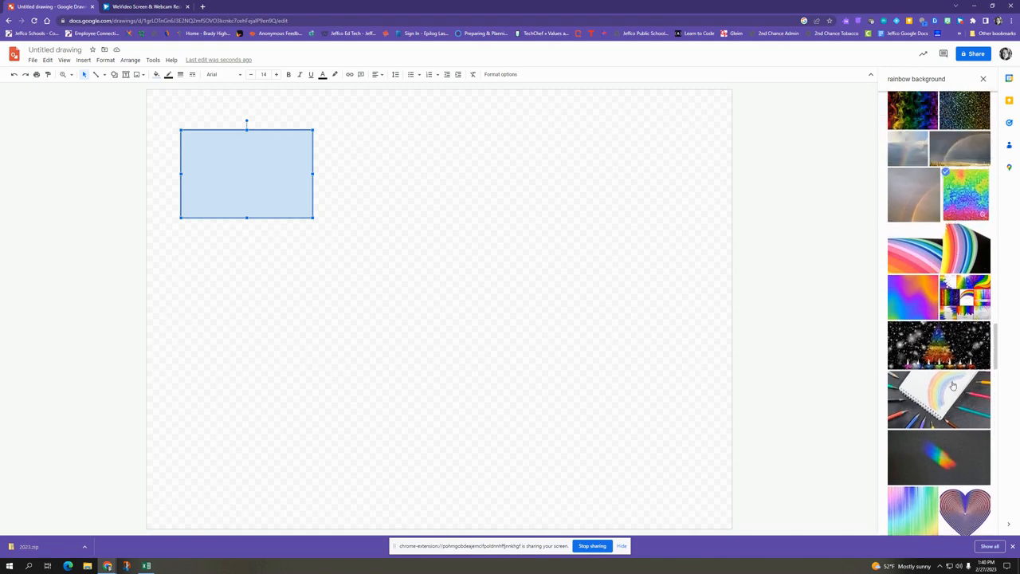
click(958, 214)
click(973, 523)
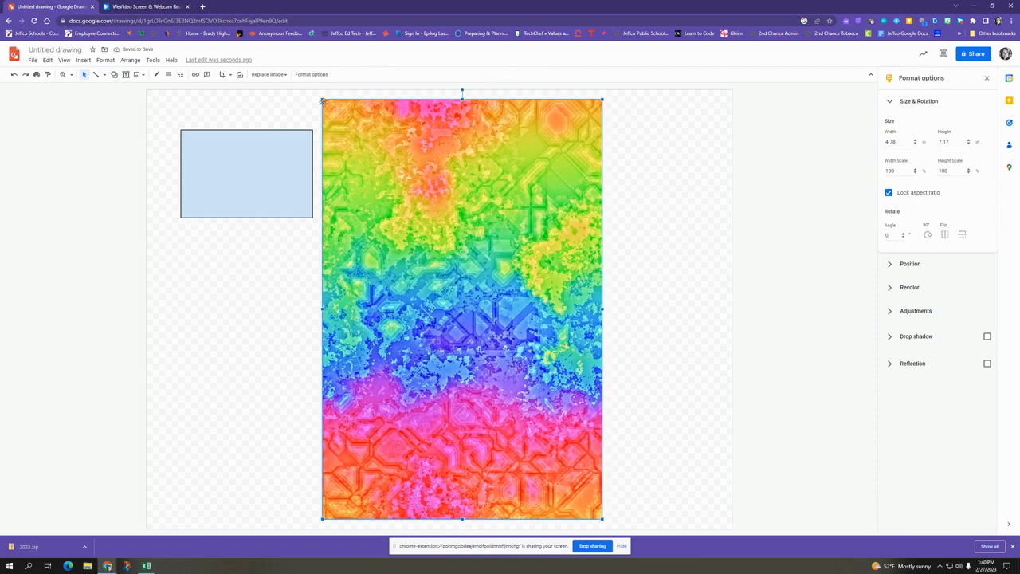
Try to size the rainbow image to 2.25 in wide and 1.5 in high, unlocking its aspect ratio
drag(898, 142, 870, 142)
text(2.25)
drag(946, 142, 940, 141)
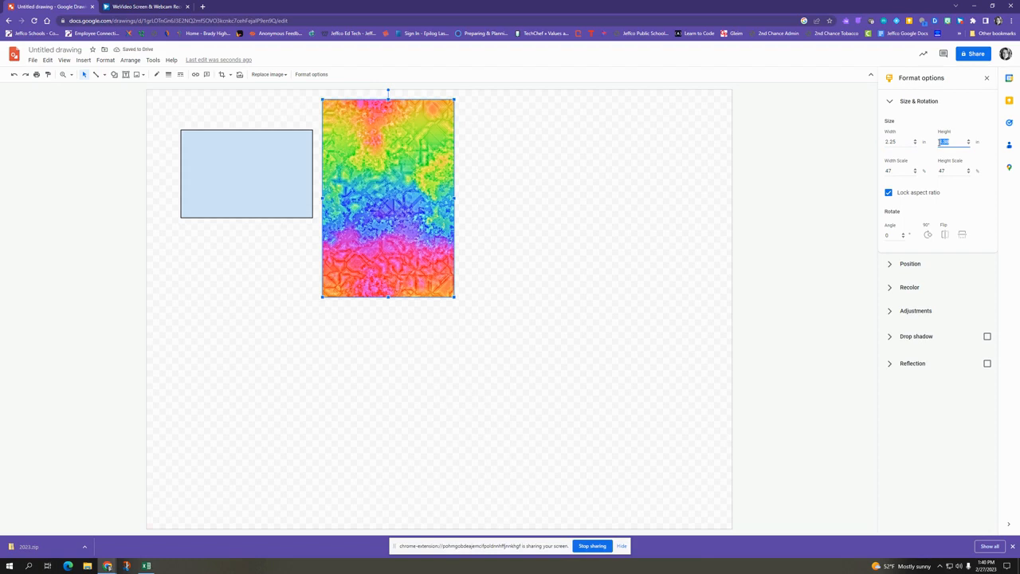
text(1.5)
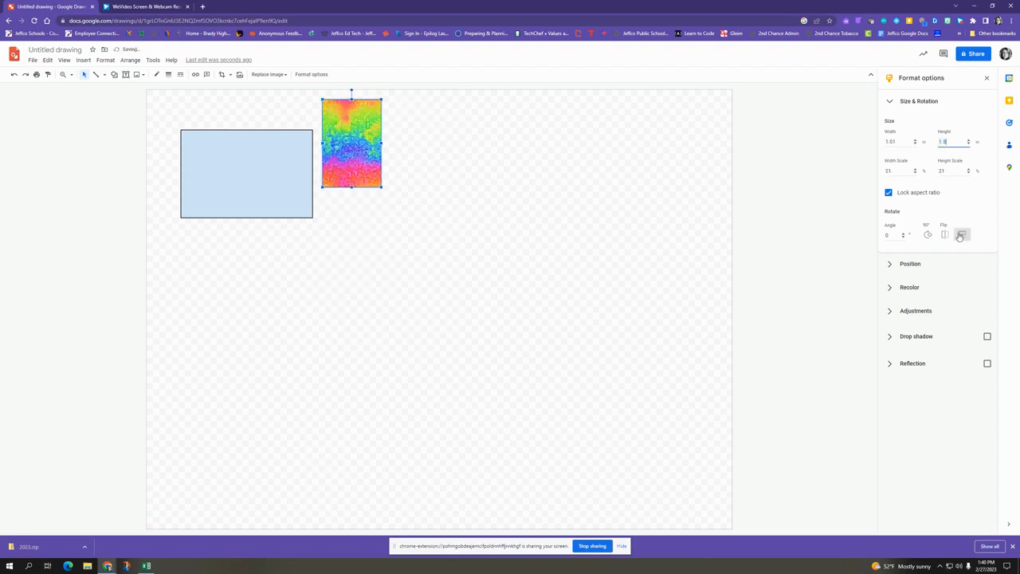
click(888, 192)
click(885, 142)
text(2.25)
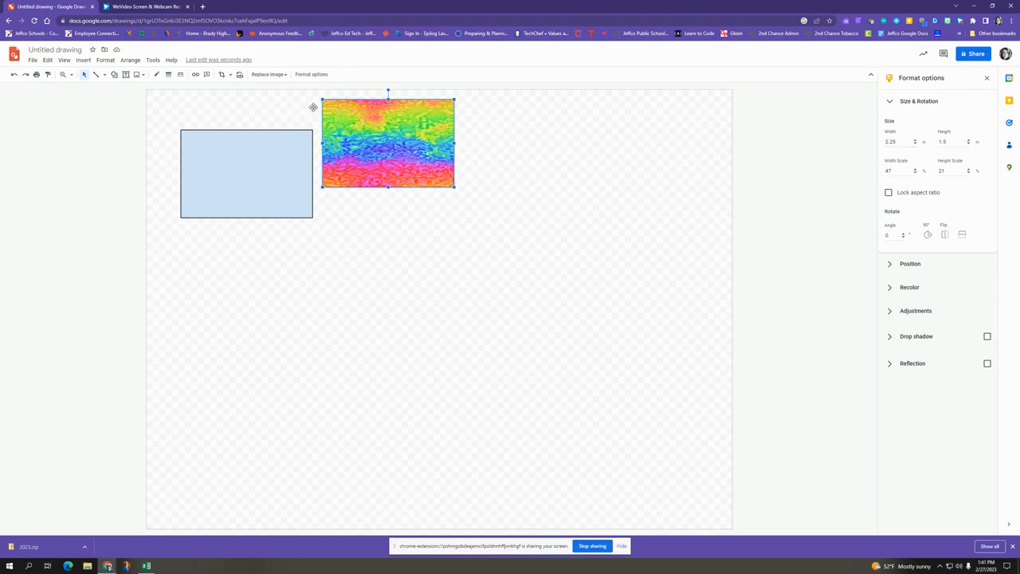
Undo the stretching of the rainbow image to restore its original proportions
click(14, 77)
click(15, 76)
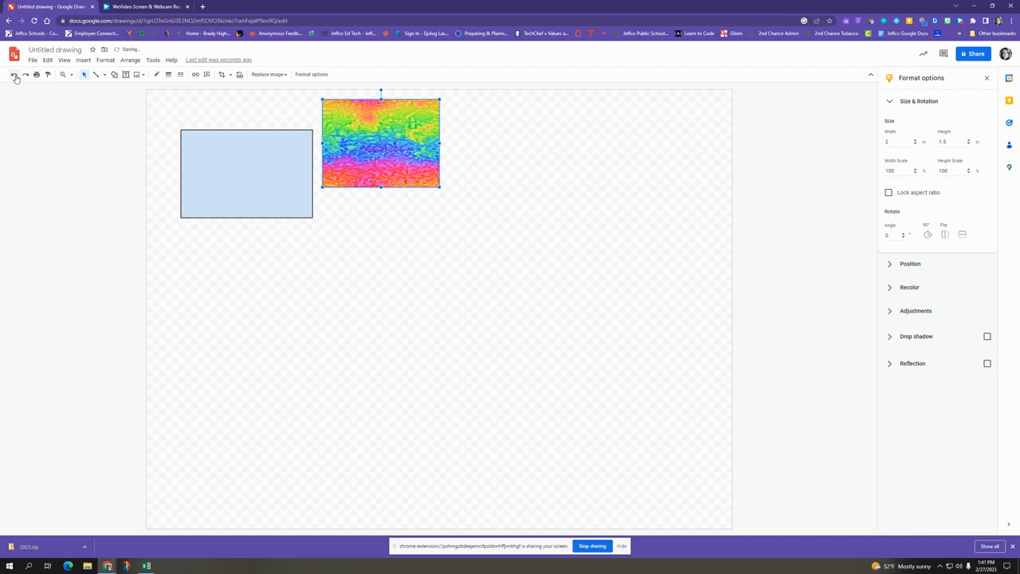
click(14, 77)
click(14, 77)
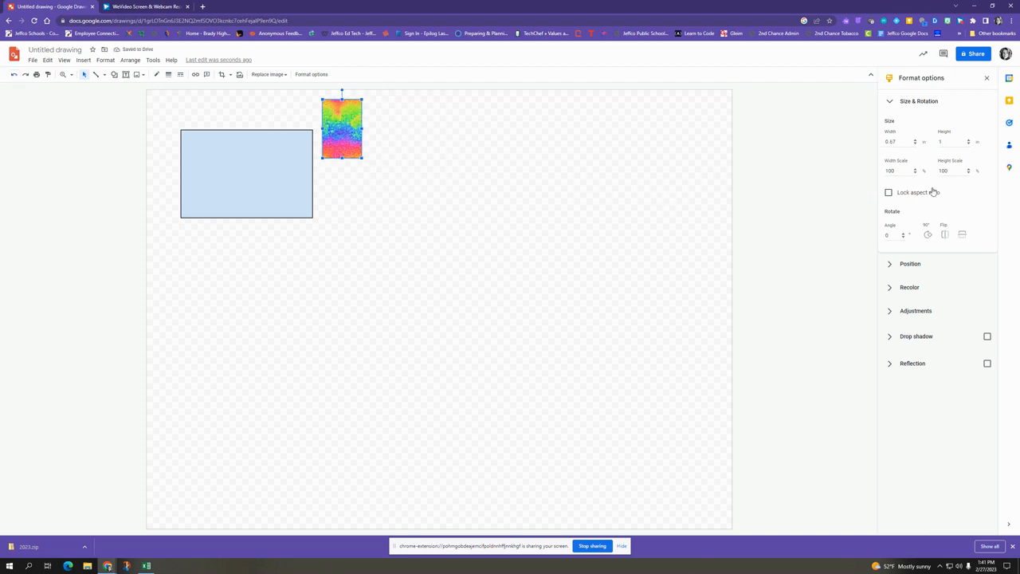
Lock the rainbow image's aspect ratio, enlarge it to about 1.7 by 2.54 in, and rotate it 90 degrees
click(889, 192)
drag(362, 159, 420, 201)
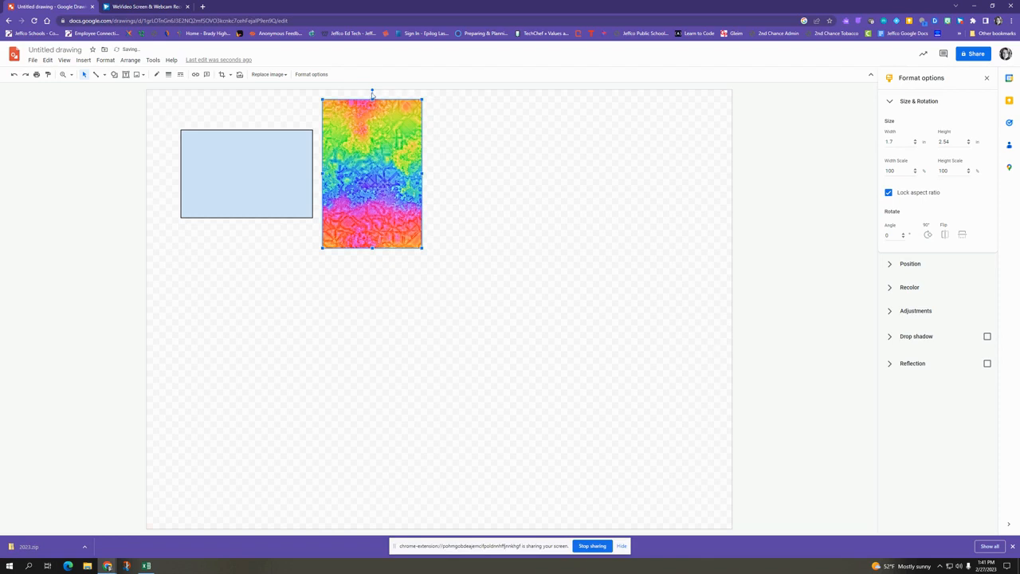
drag(372, 90, 318, 174)
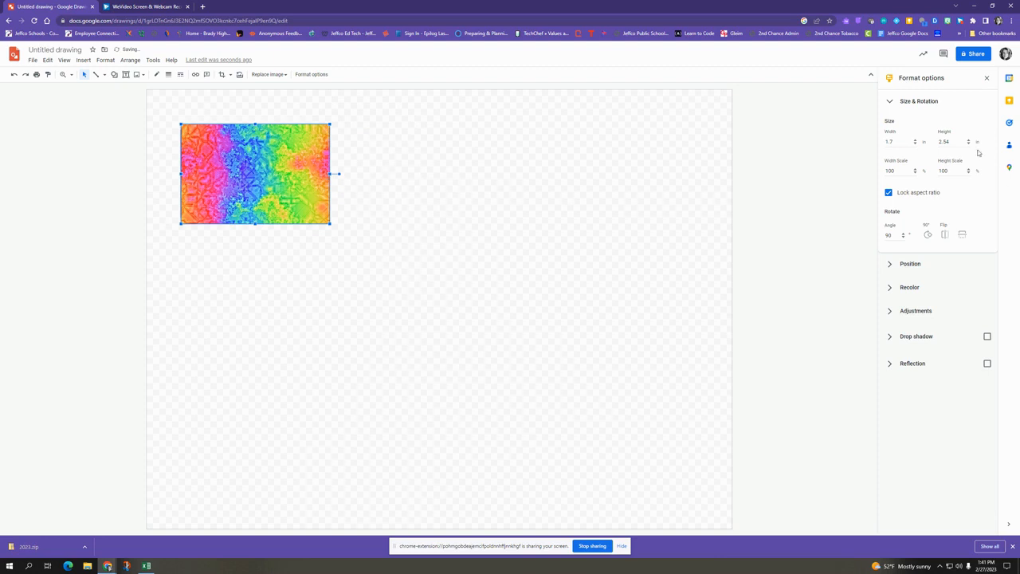
Unlock the rotated image's aspect ratio and set its width to 2.25 in and height to 1.5 in
click(889, 193)
click(895, 141)
text(2.25)
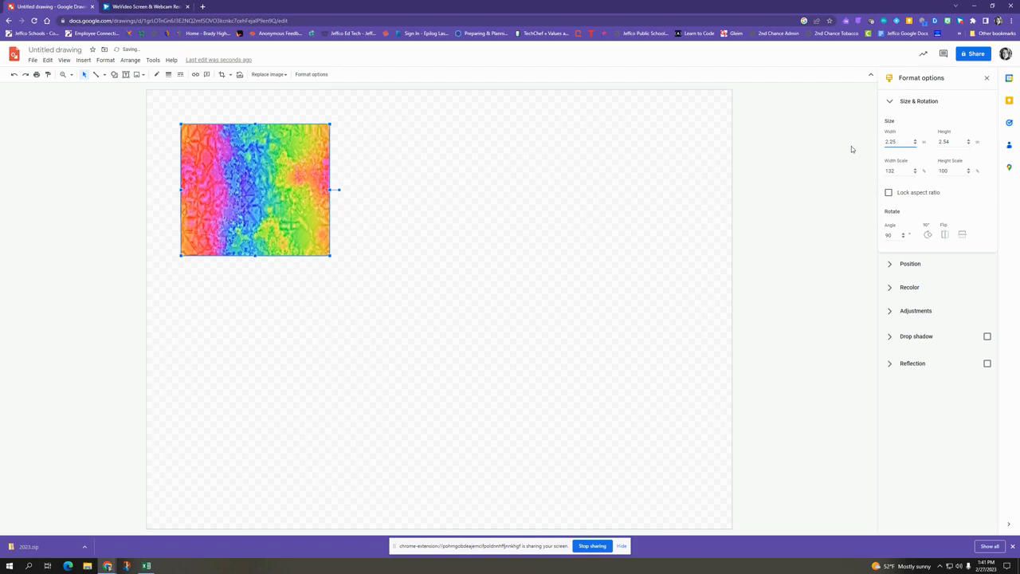
click(955, 143)
drag(954, 142, 943, 142)
text(1.5)
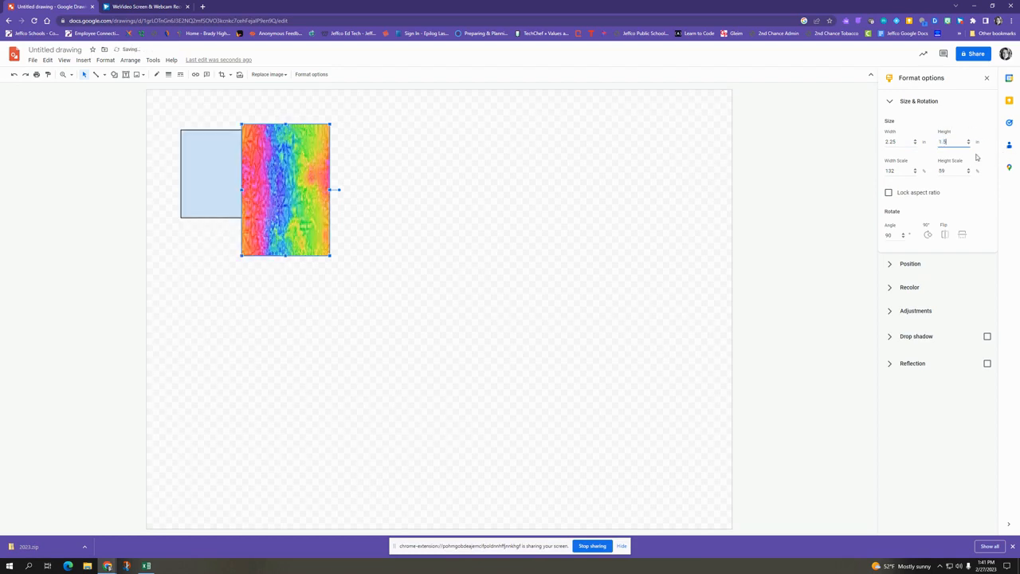
Set the rotated image to 1.5 in wide and 2.25 in high, relock its ratio, and align it over the blue rectangle
click(899, 142)
text(1.5)
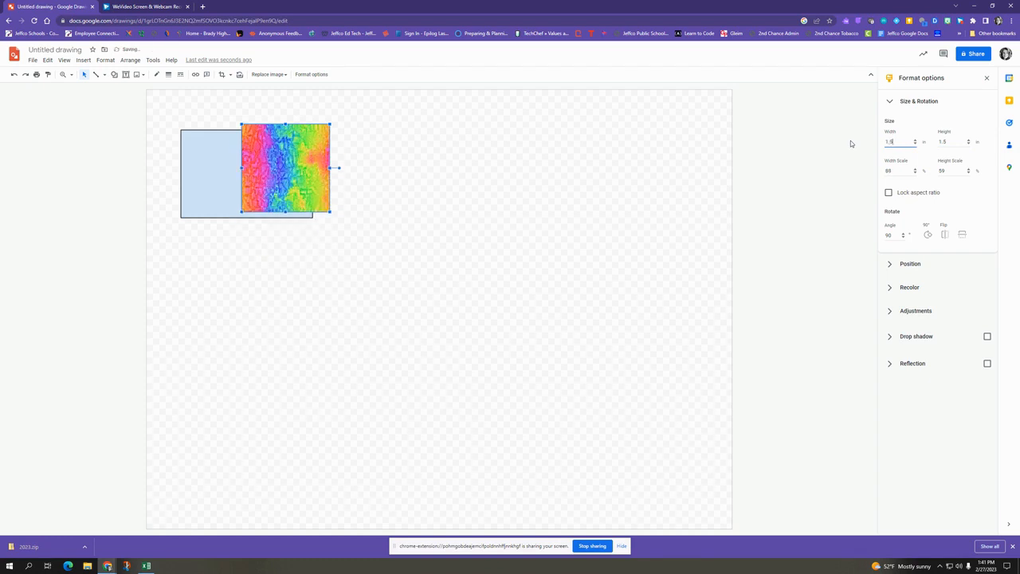
click(960, 141)
text(2.25)
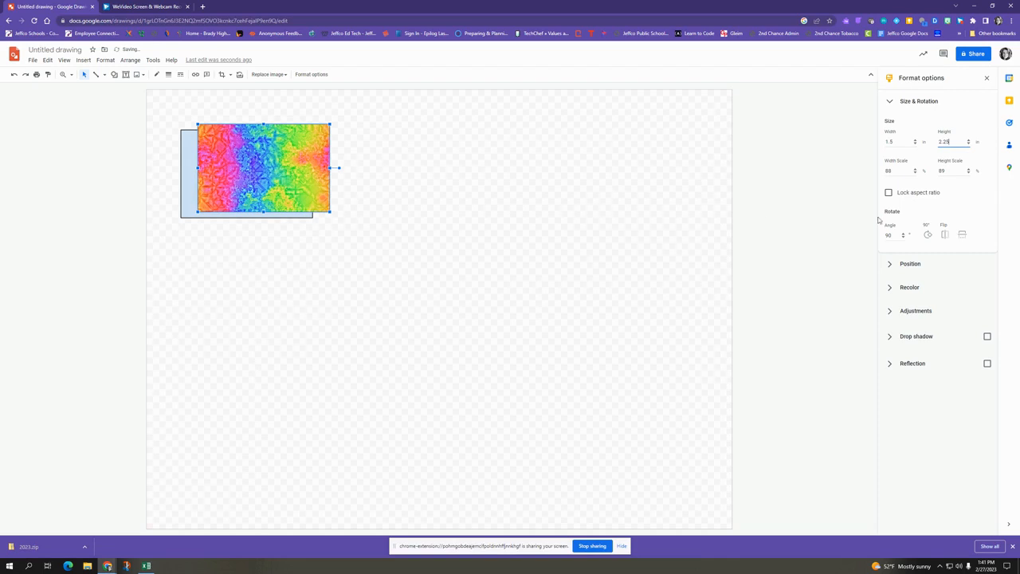
click(889, 193)
drag(284, 165, 244, 176)
click(753, 188)
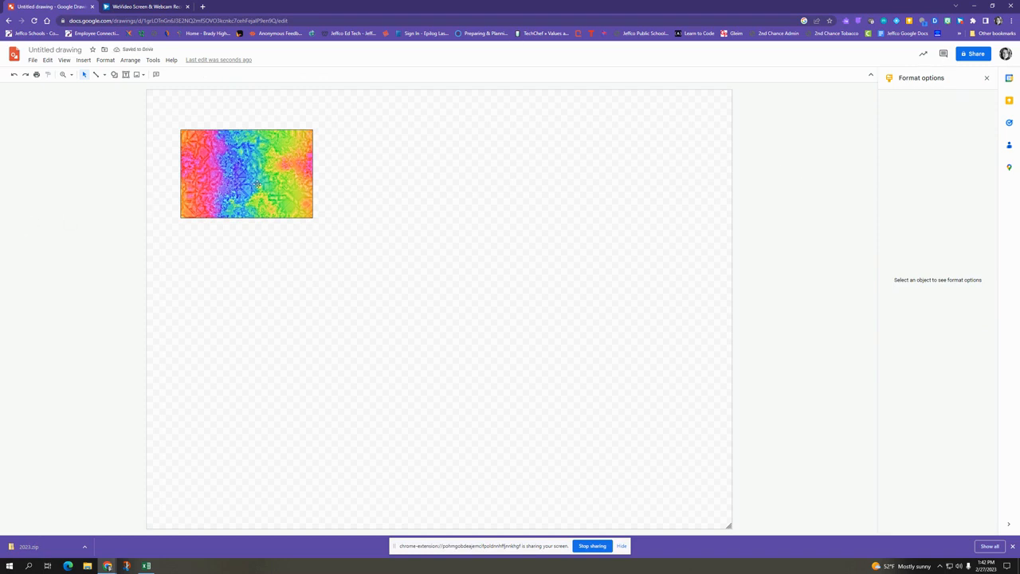
Delete the blue rectangle beneath the rainbow image and move the image back near the canvas's upper-left corner
drag(257, 185, 420, 226)
drag(228, 216, 239, 477)
key(Delete)
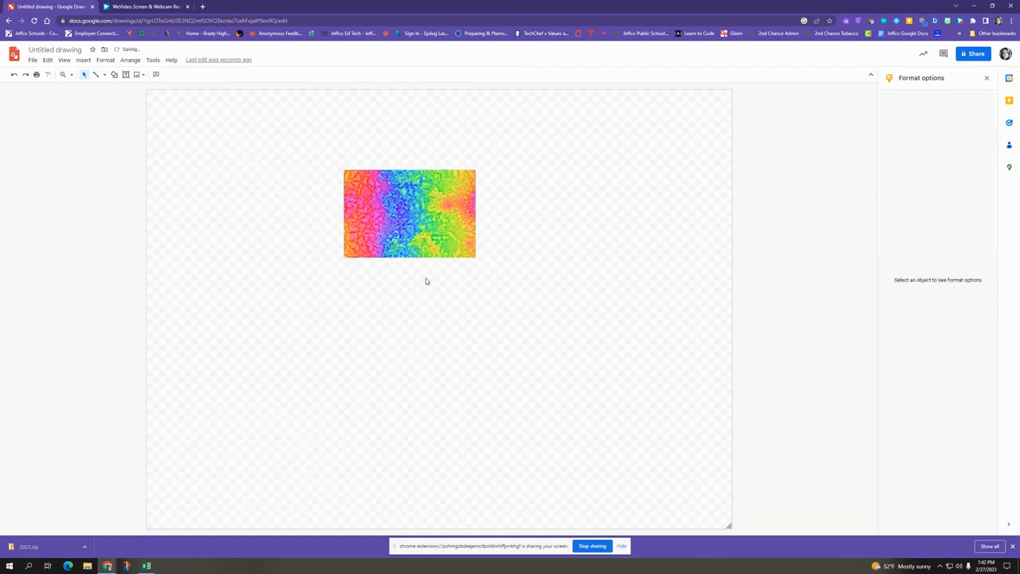
drag(424, 209, 271, 173)
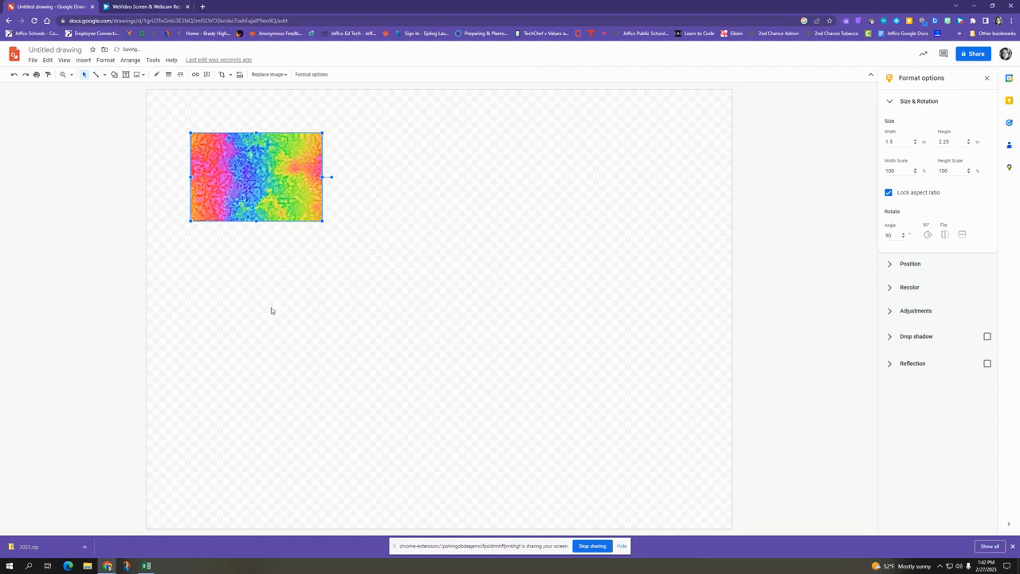
Insert the Brady Exploration School logo with the full name and spiral from the Brady Logos folder in Google Drive
click(79, 62)
mouse_move(86, 74)
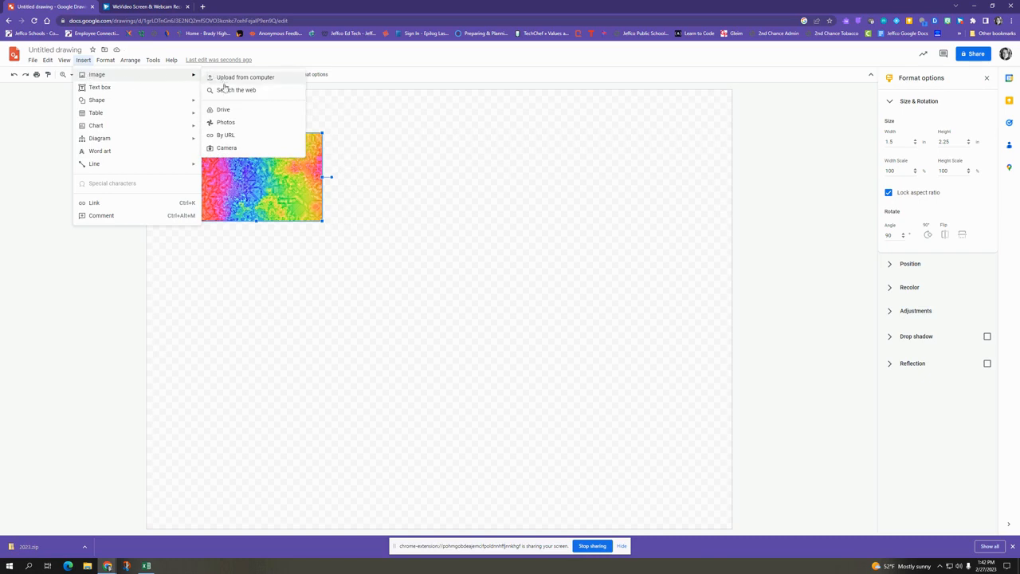
click(224, 110)
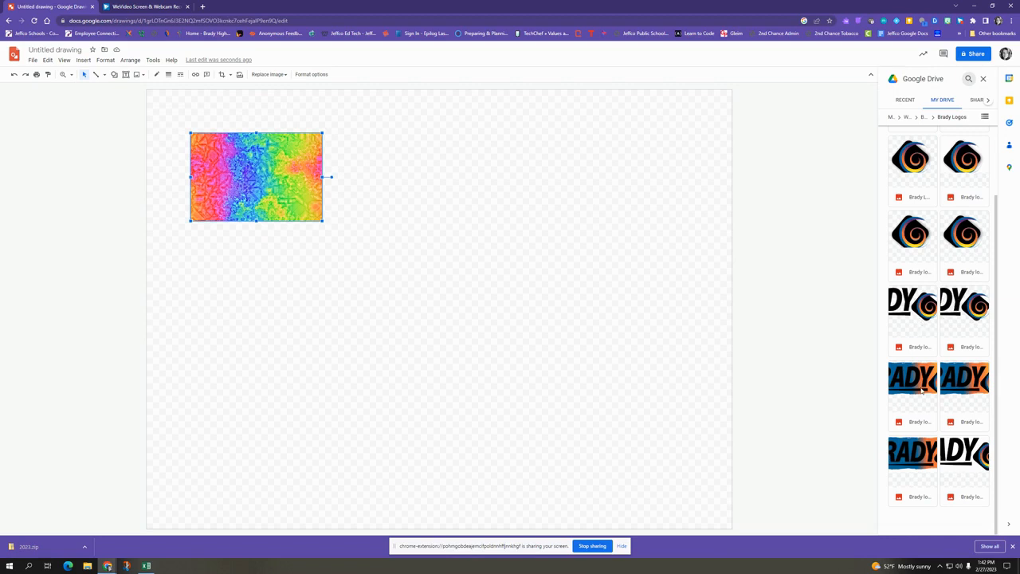
double_click(911, 315)
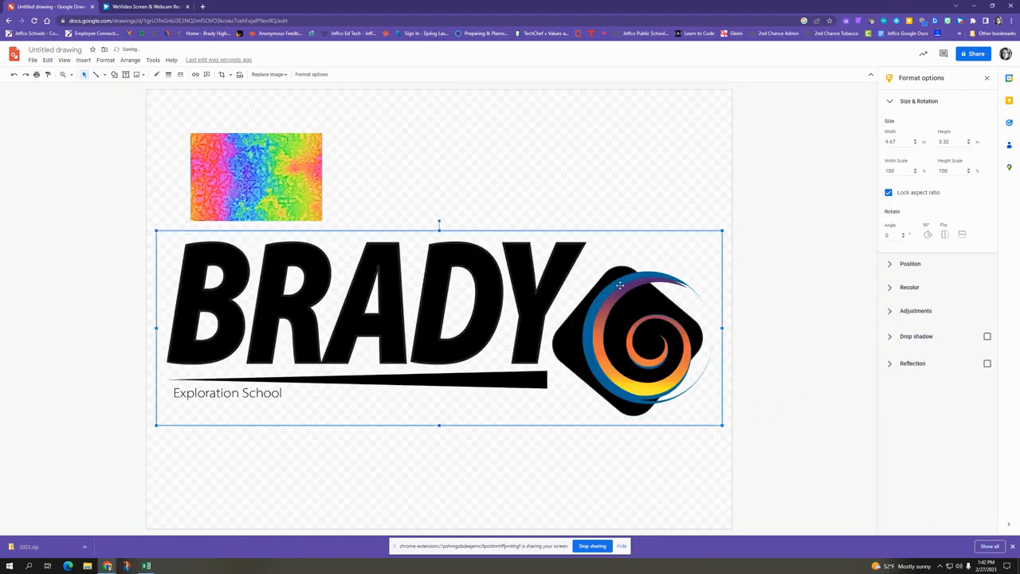
Shrink the Brady logo to about 2.01 by 0.69 in and place it centrally over the rainbow image
drag(722, 425, 385, 309)
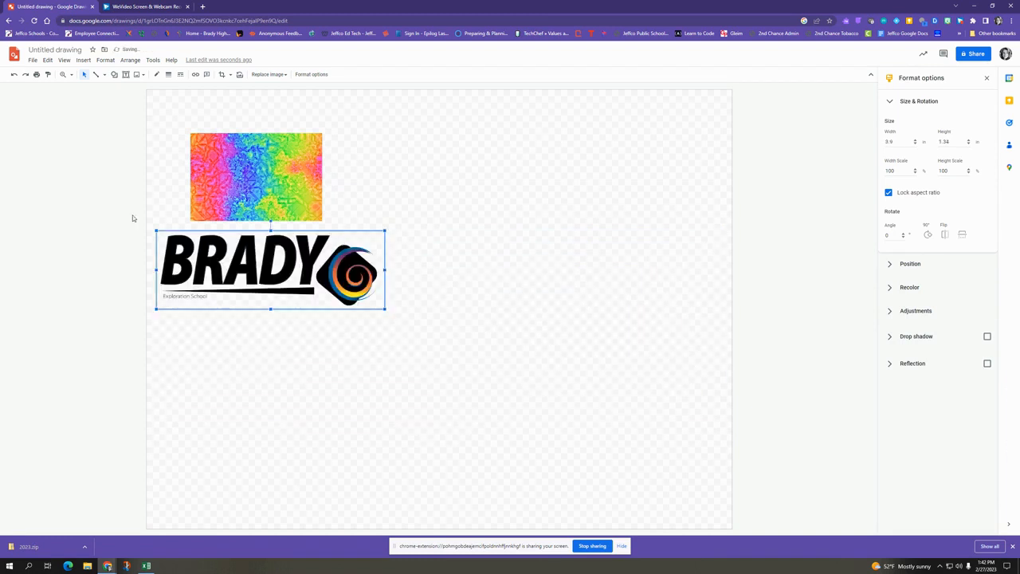
drag(155, 229, 253, 264)
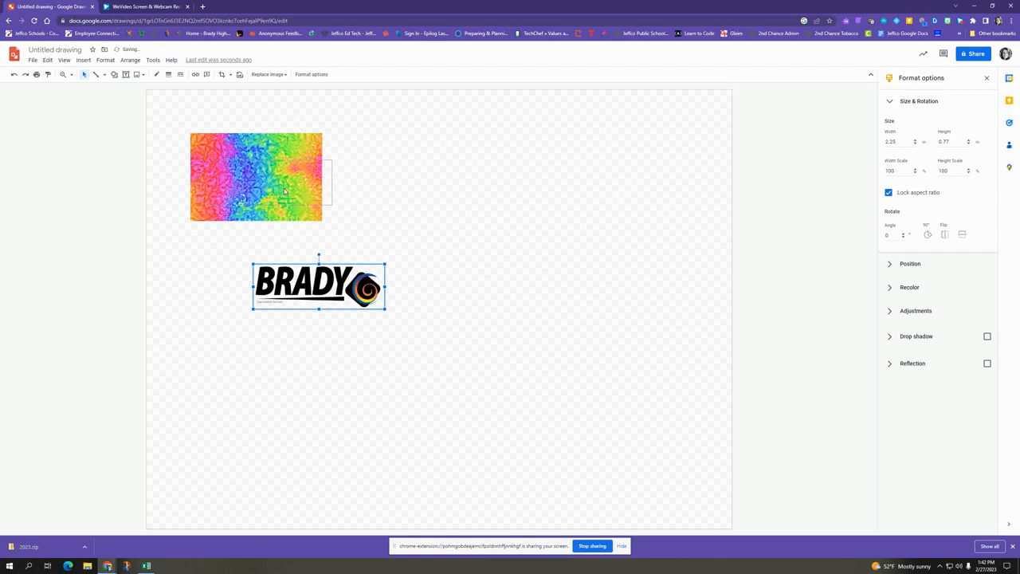
drag(337, 296, 301, 179)
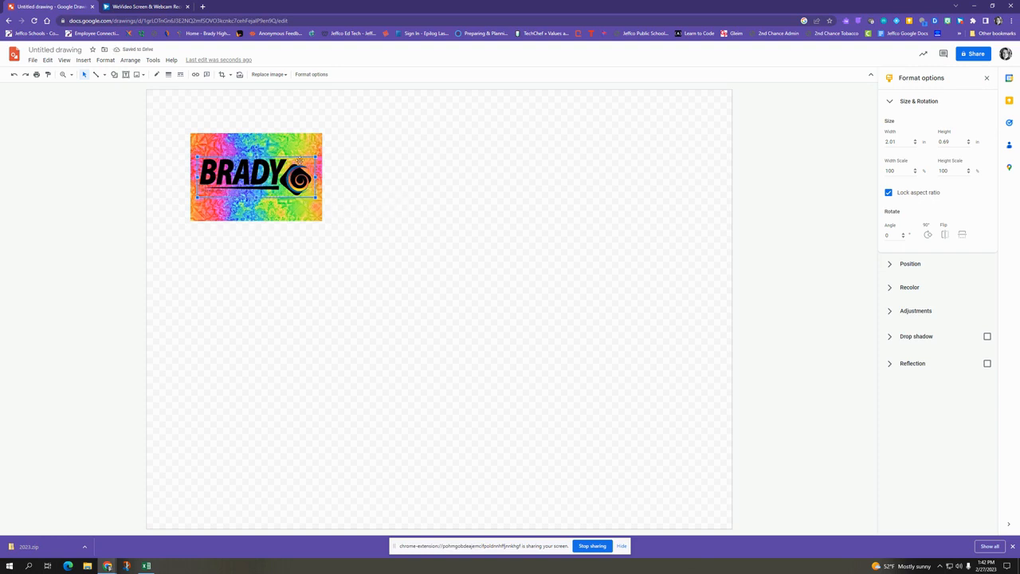
Draw a rounded rectangle about 2.01 by 0.8 in over the Brady logo and fill it with cyan
click(114, 75)
mouse_move(132, 90)
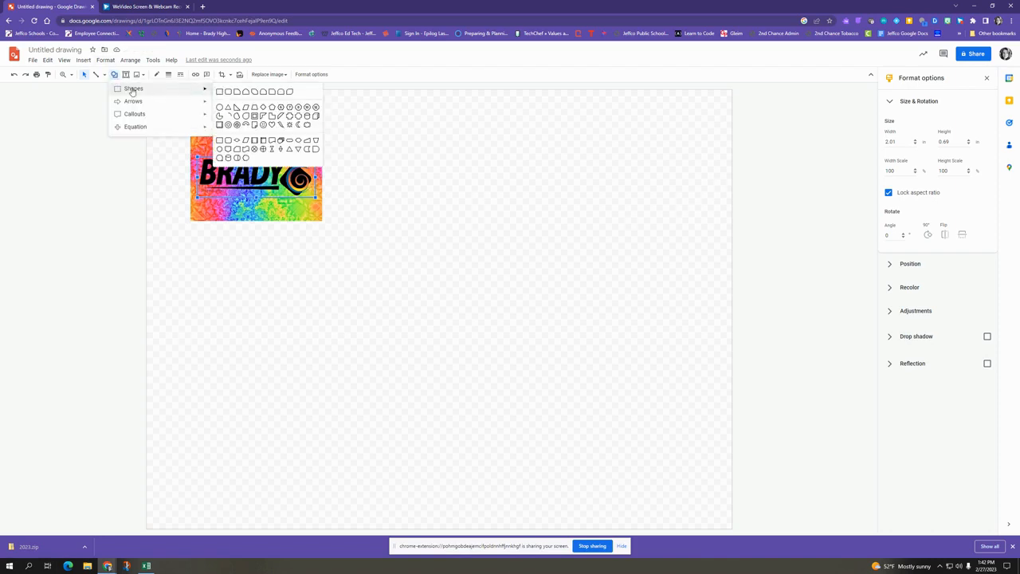
click(227, 93)
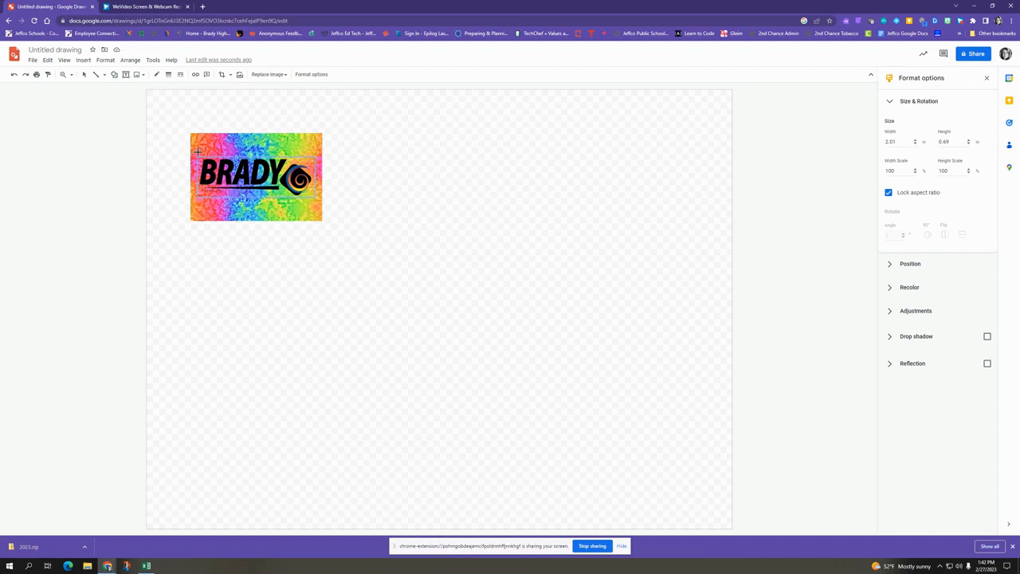
drag(197, 154, 293, 175)
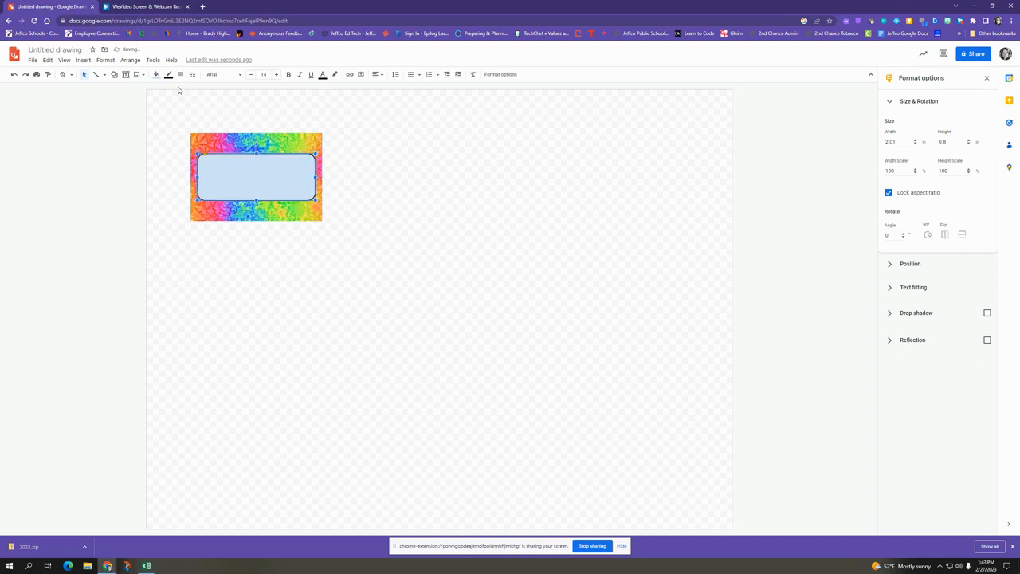
click(157, 75)
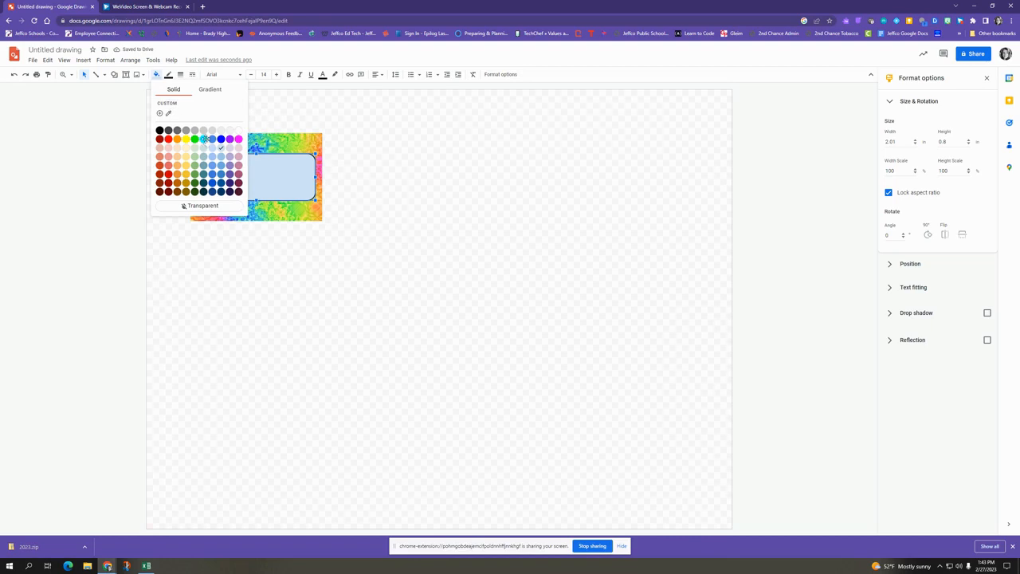
click(204, 139)
Send the cyan rounded rectangle backward one level, behind the Brady logo
right_click(278, 187)
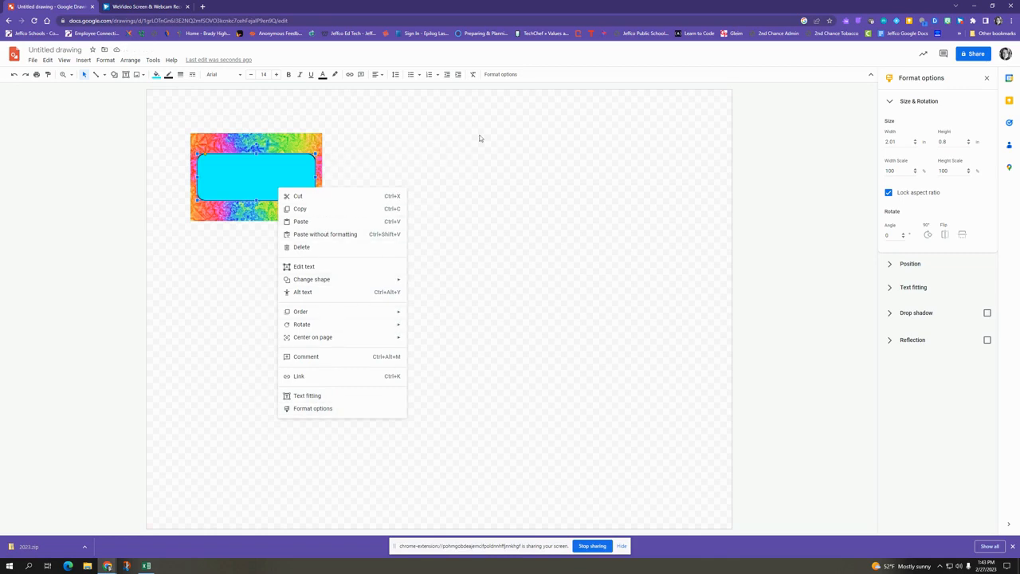
click(928, 264)
click(927, 268)
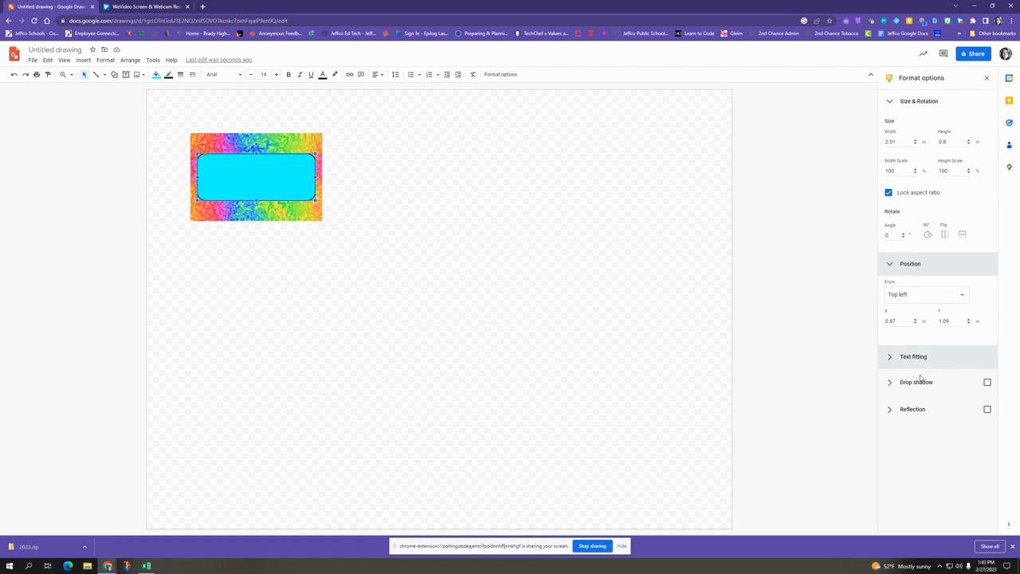
click(810, 105)
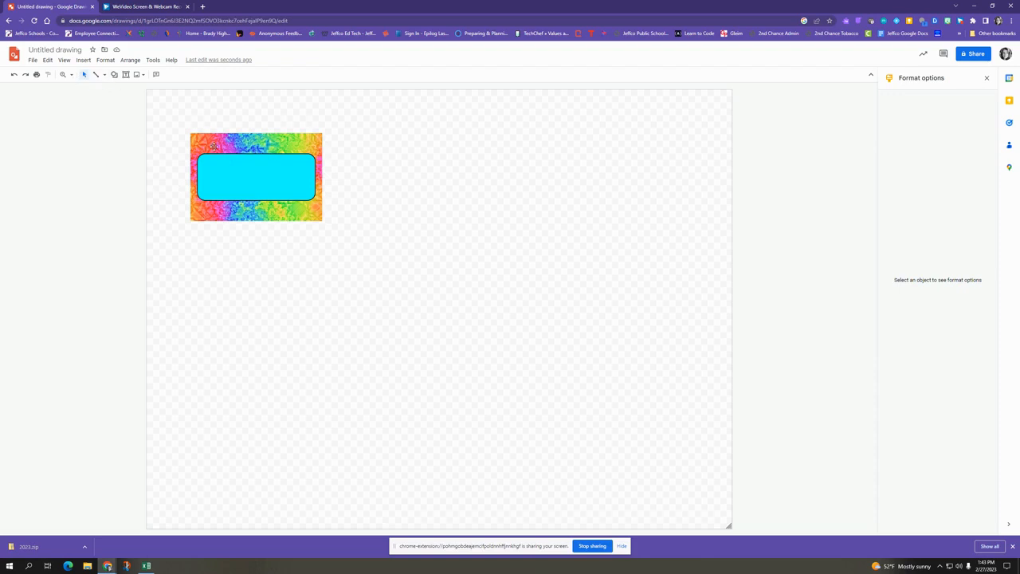
click(230, 166)
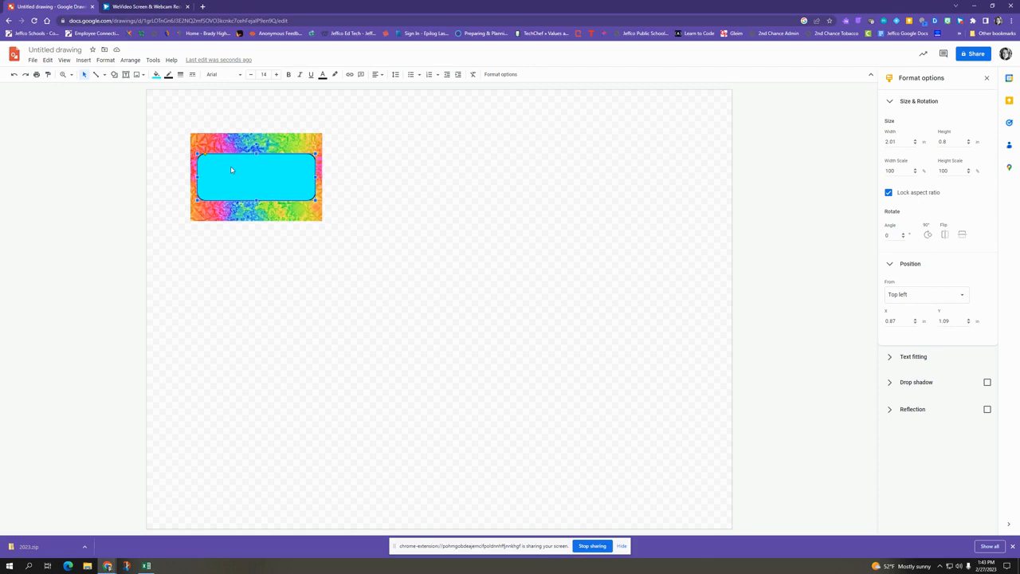
right_click(232, 168)
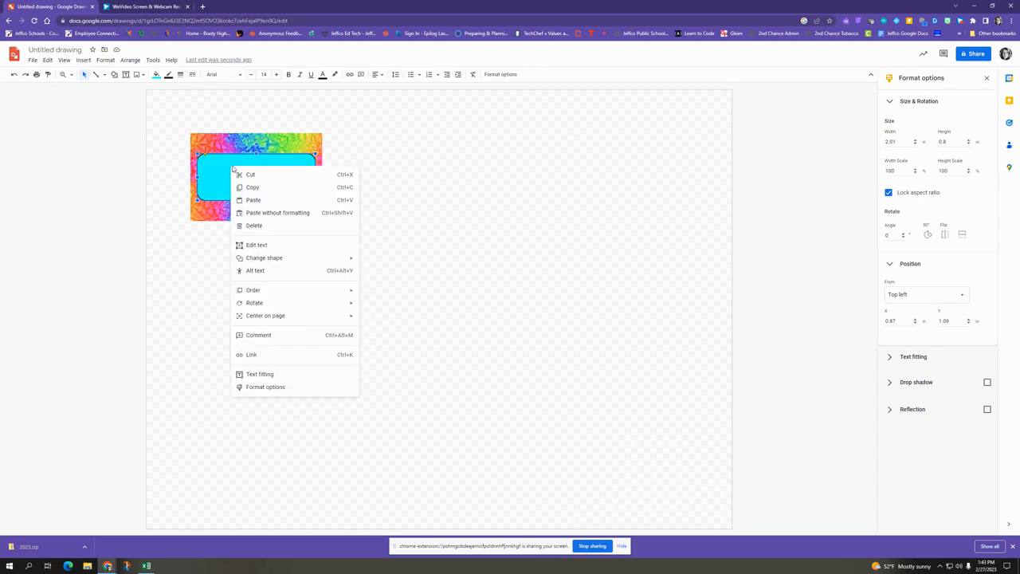
mouse_move(262, 291)
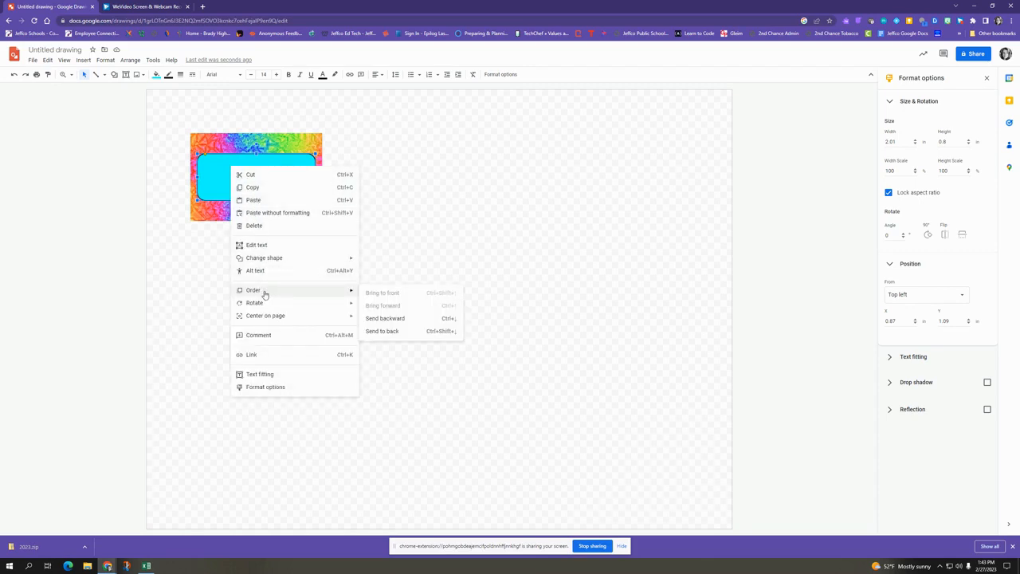
click(387, 318)
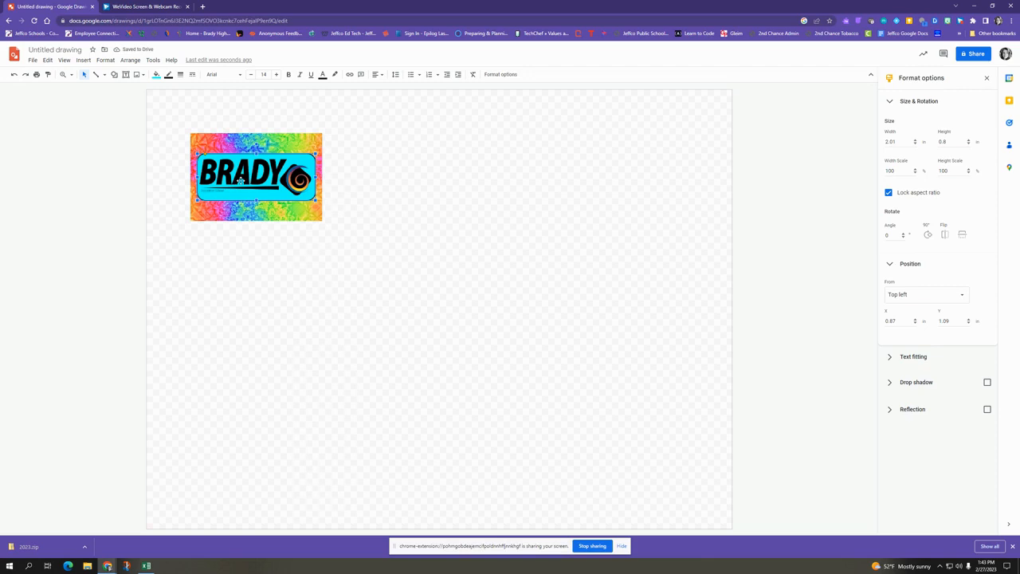
Reposition the Brady logo within the cyan rectangle at about X 0.92 in and Y 1.15 in
click(257, 182)
key(Up)
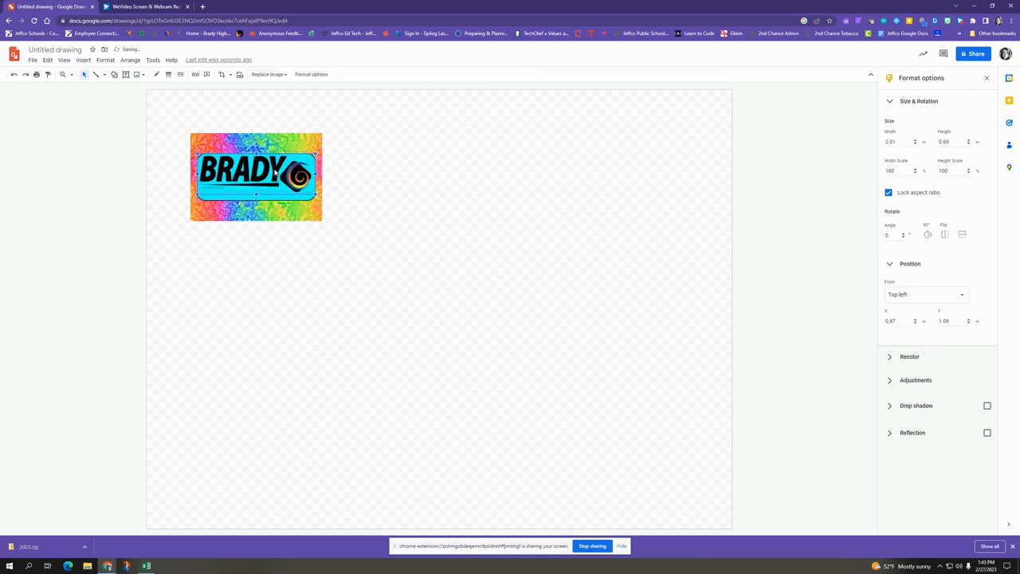
drag(277, 174, 274, 172)
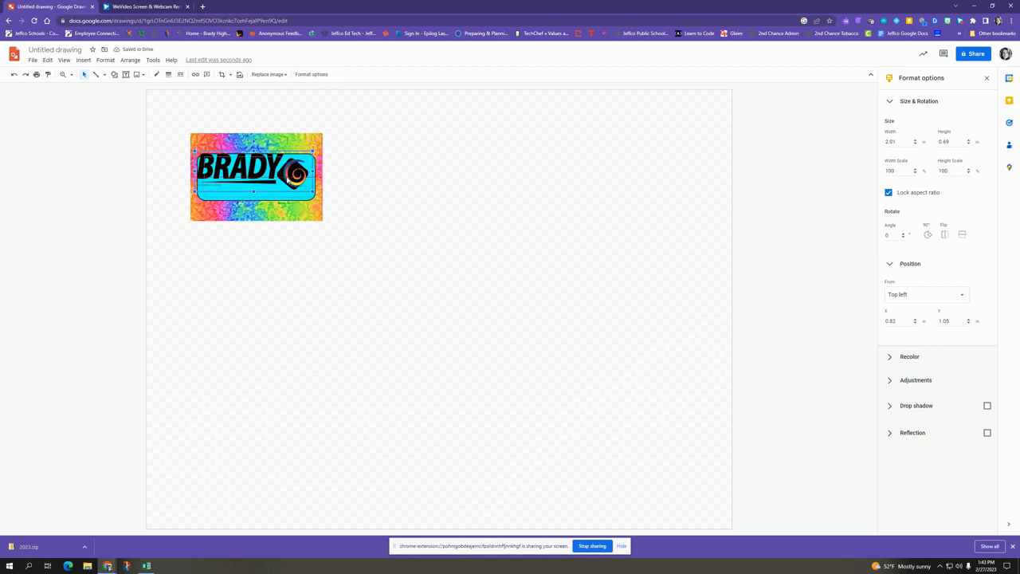
drag(288, 180, 286, 179)
key(Left)
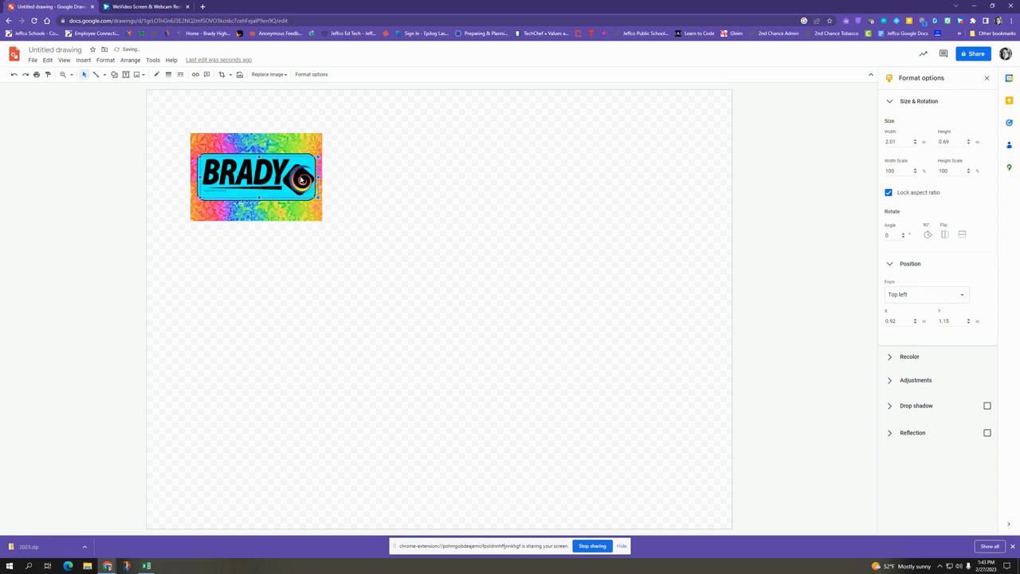
click(368, 168)
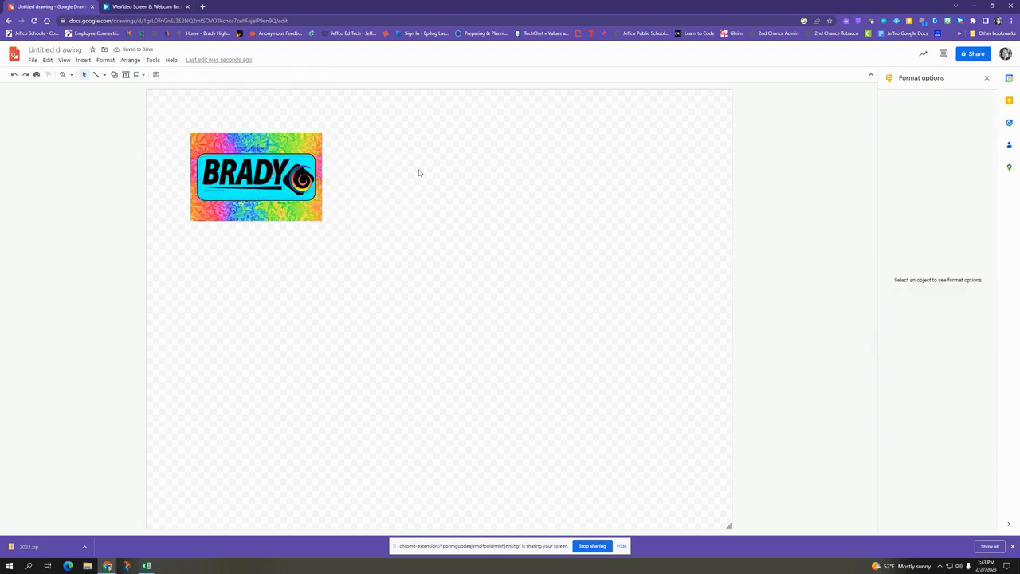
View the drawing at 100% and 50% zoom, and enlarge it to 200% to examine the design
click(67, 60)
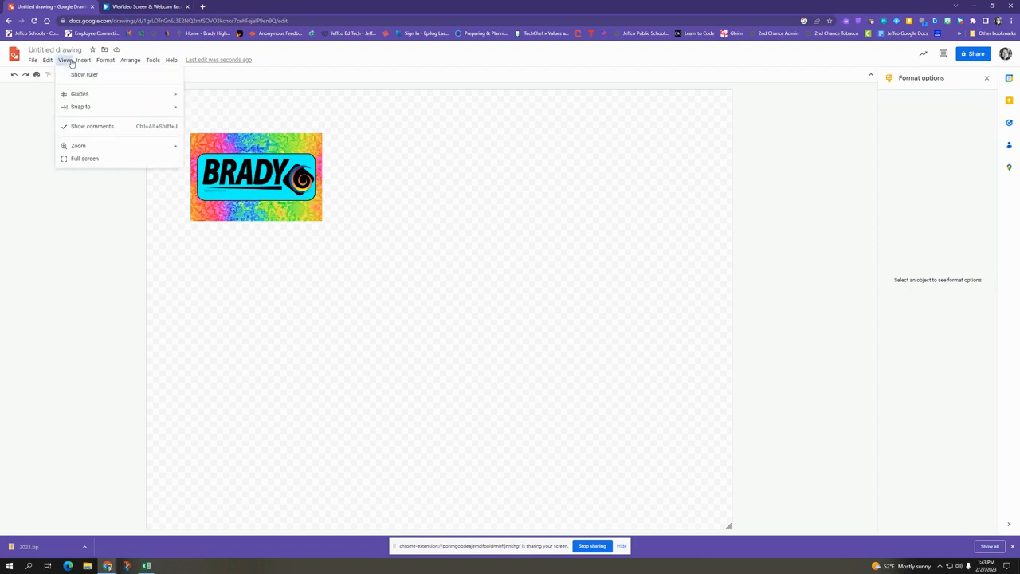
mouse_move(84, 146)
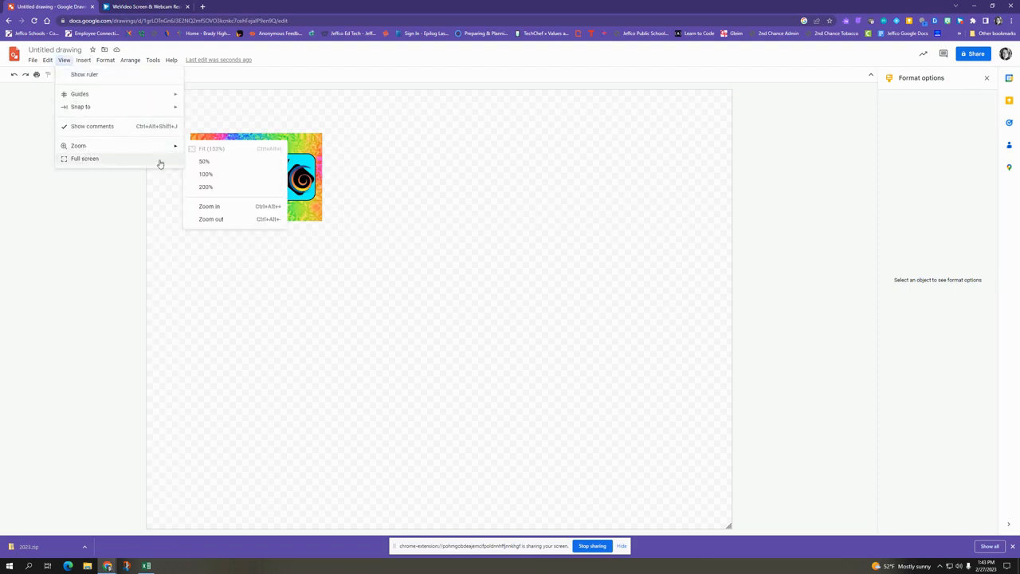
click(208, 174)
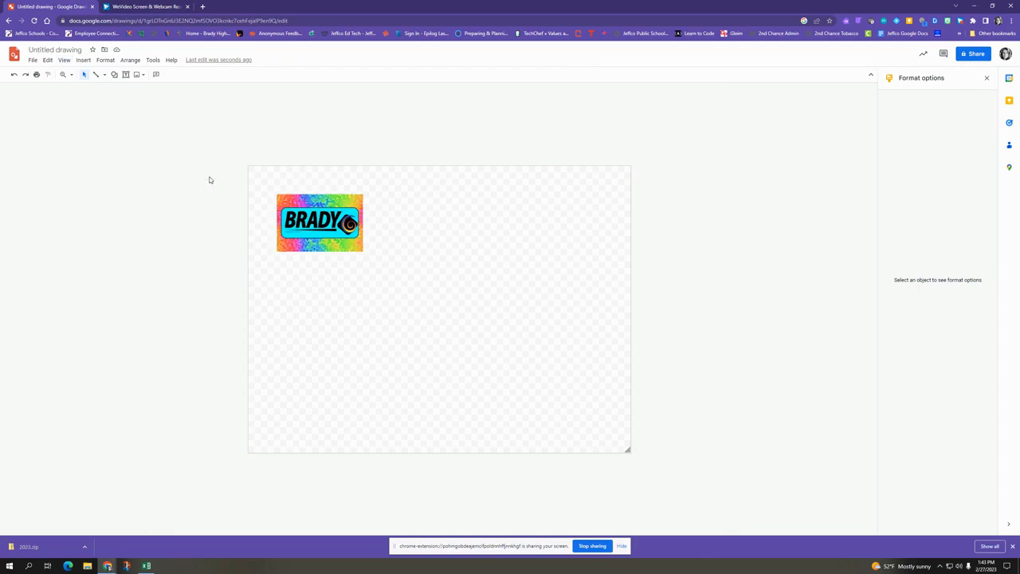
click(67, 75)
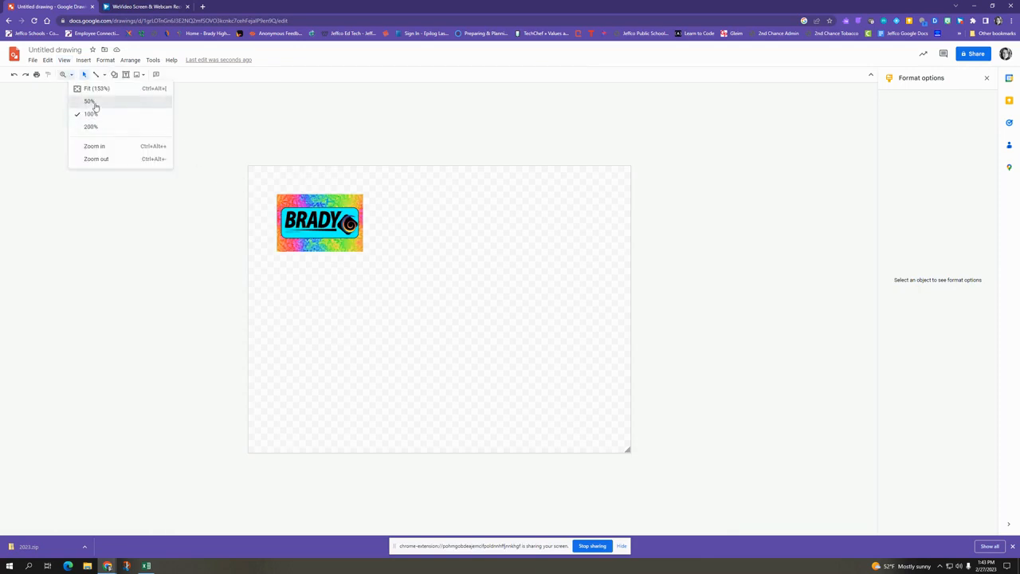
click(91, 102)
click(67, 75)
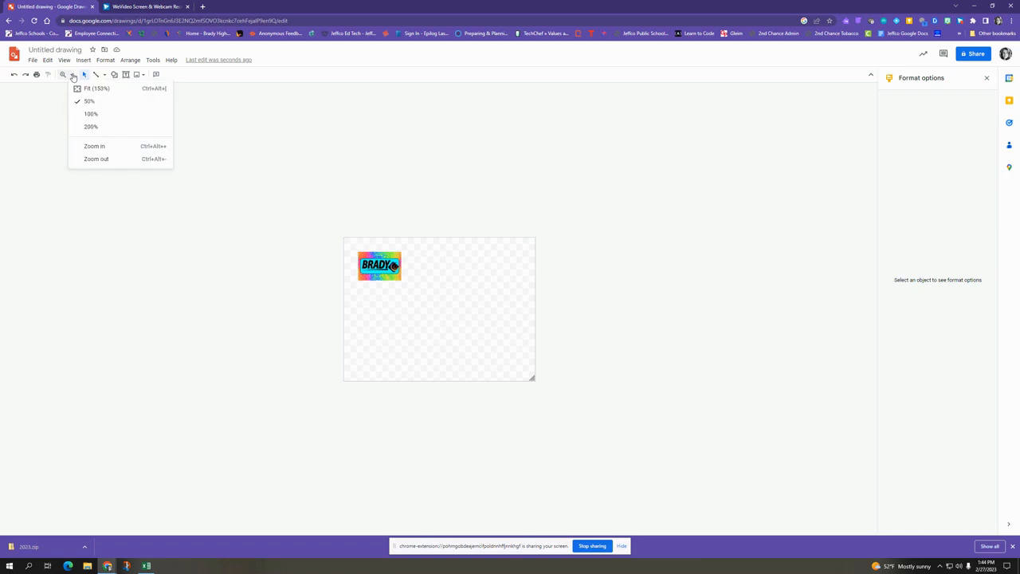
click(97, 127)
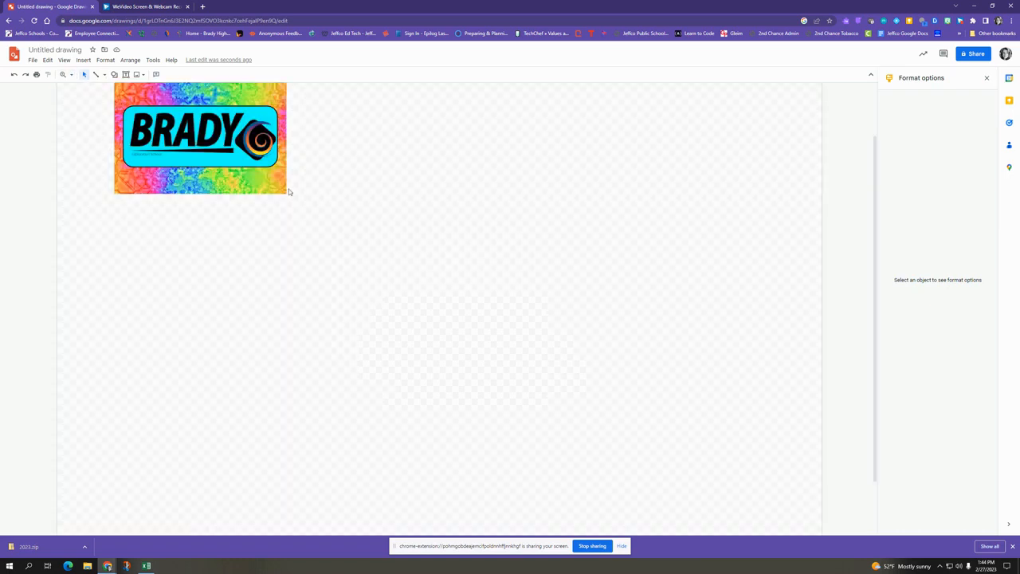
scroll(111, 208, up, 1)
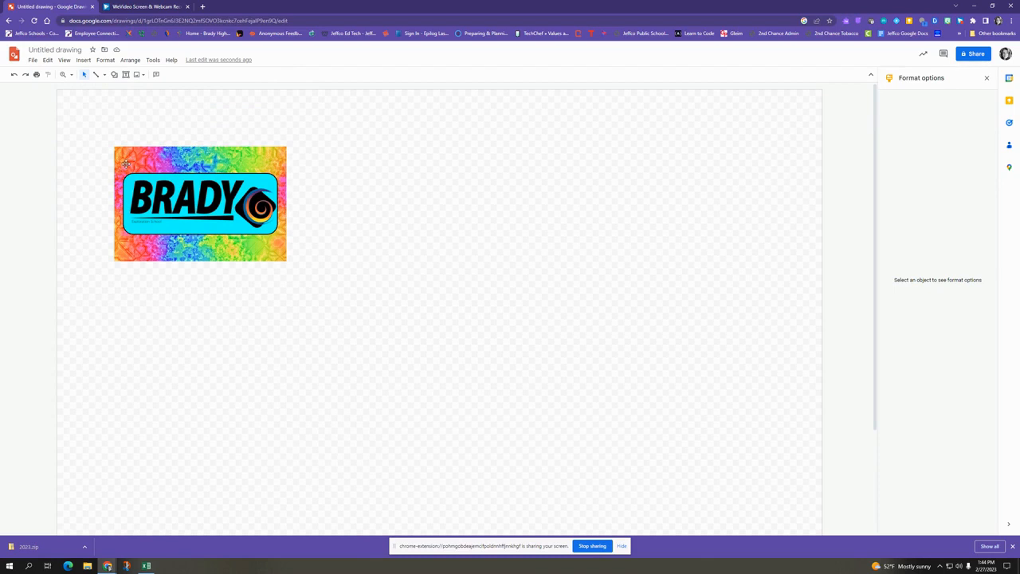
Duplicate the rainbow image and place the copy below the original design at about X 0.68 in and Y 2.91 in
click(169, 158)
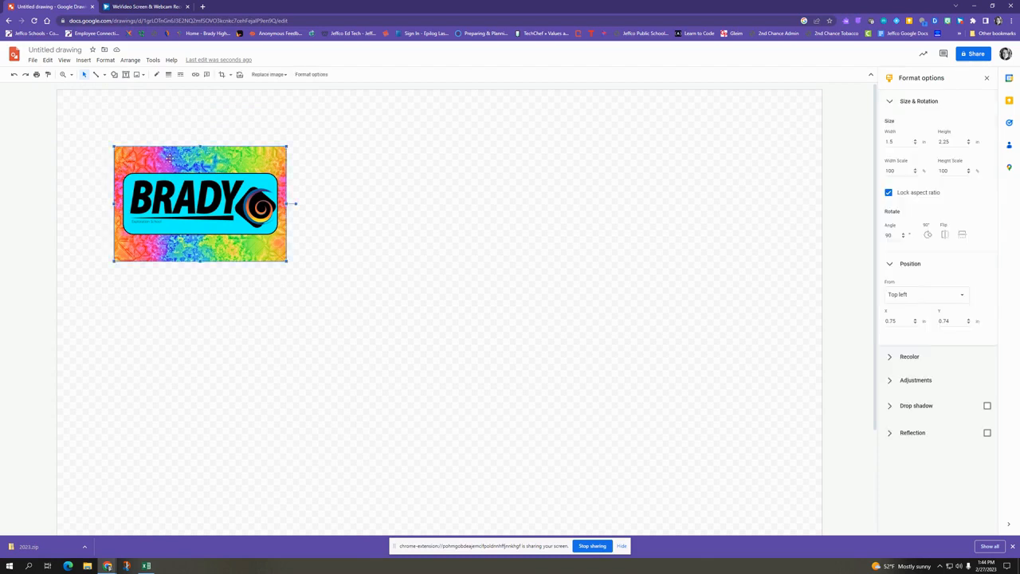
right_click(169, 161)
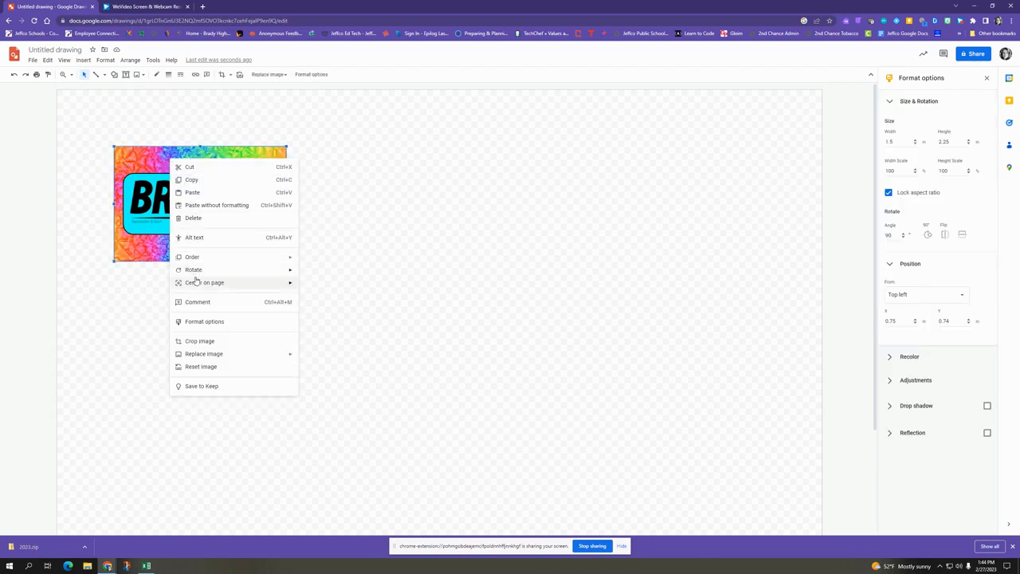
click(144, 387)
right_click(144, 386)
click(159, 419)
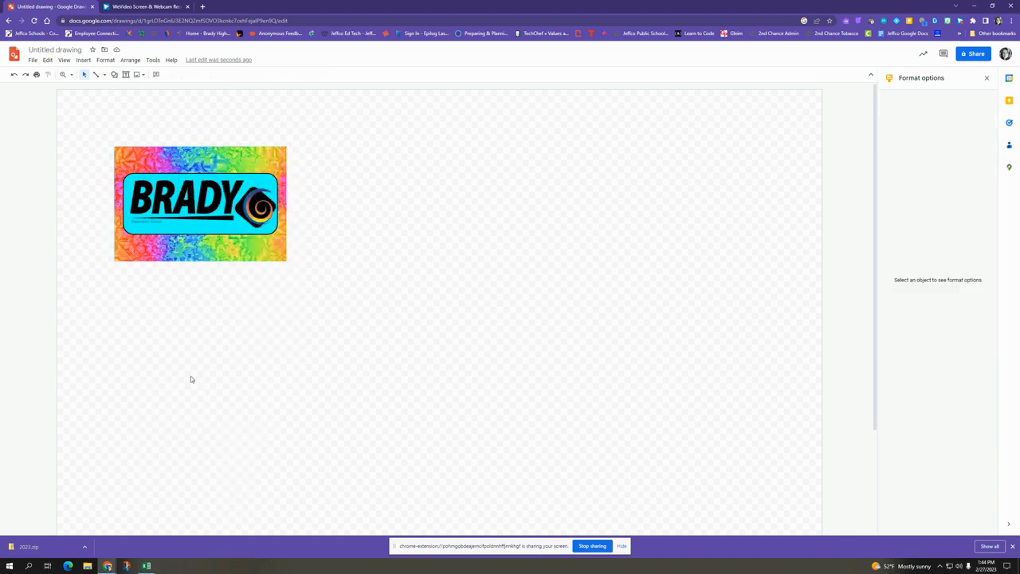
drag(221, 236, 219, 387)
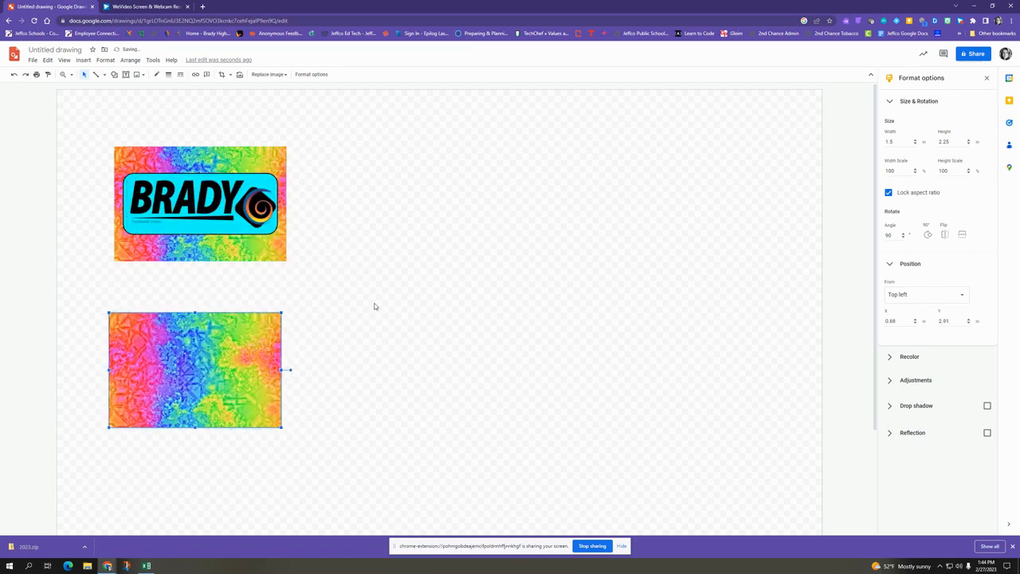
Search the web for images of "graduation cap clipart png transparent"
click(81, 61)
mouse_move(102, 75)
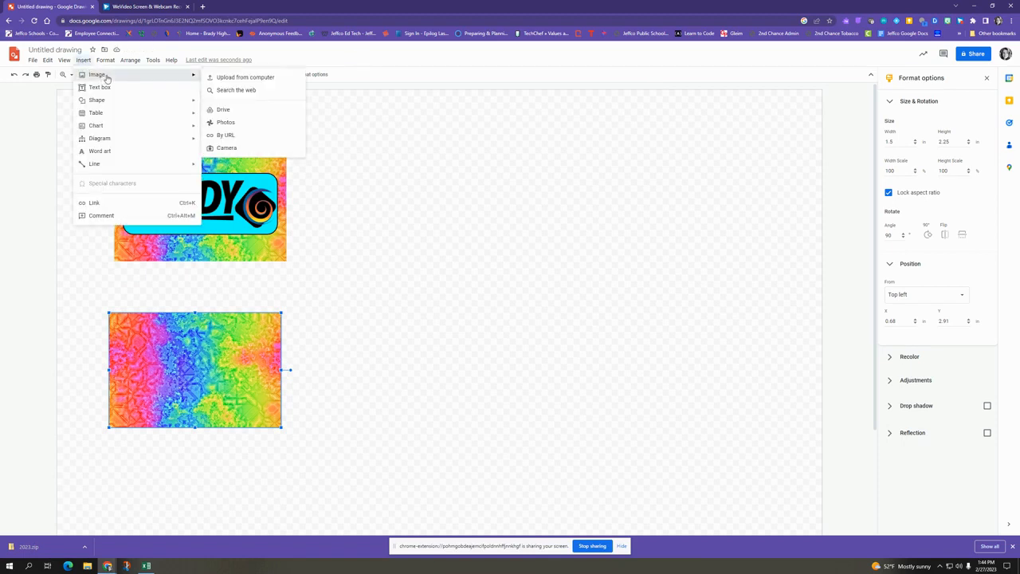
click(235, 90)
click(912, 79)
drag(962, 75, 837, 79)
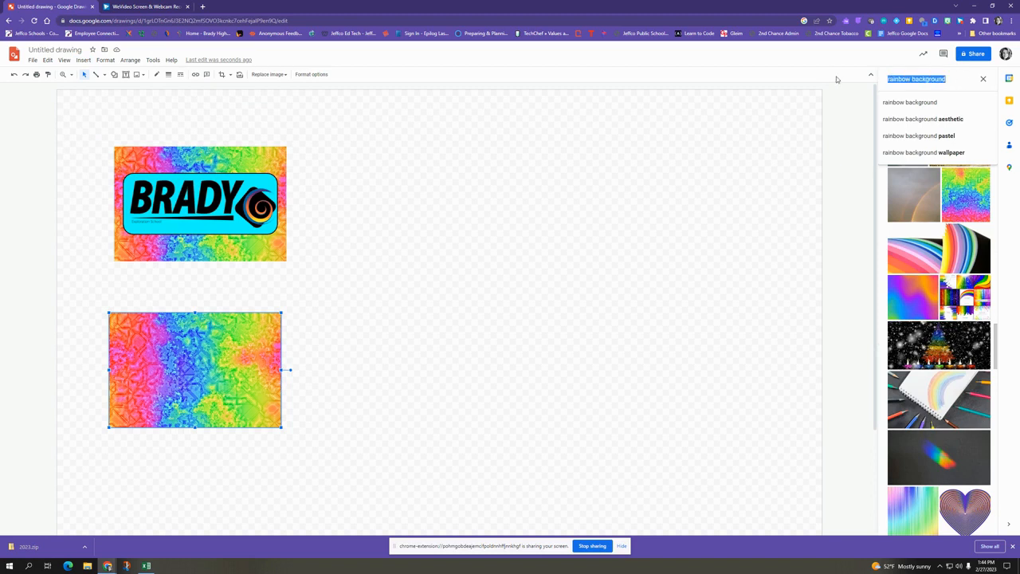
text(graduation cap )
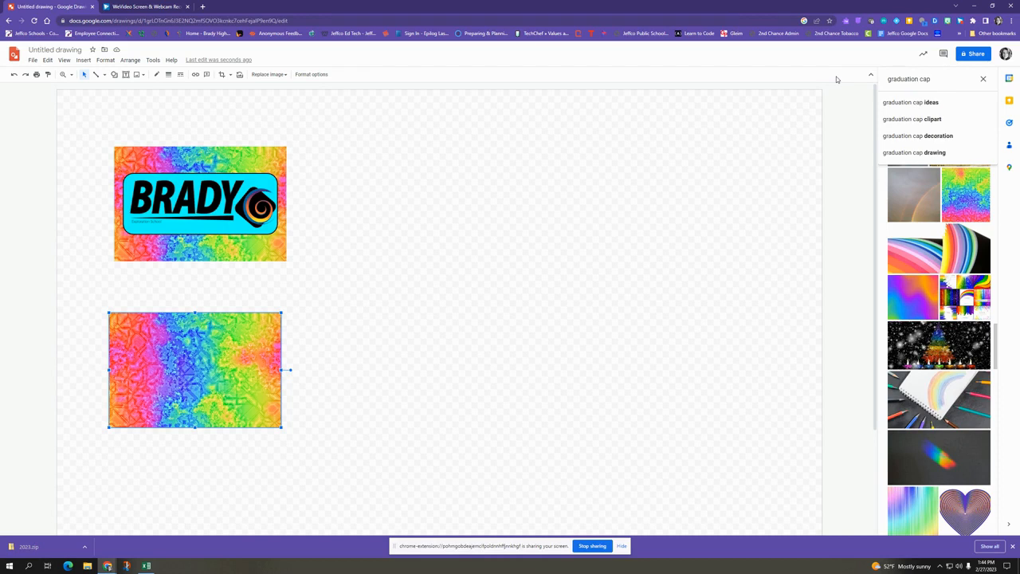
text(clipart)
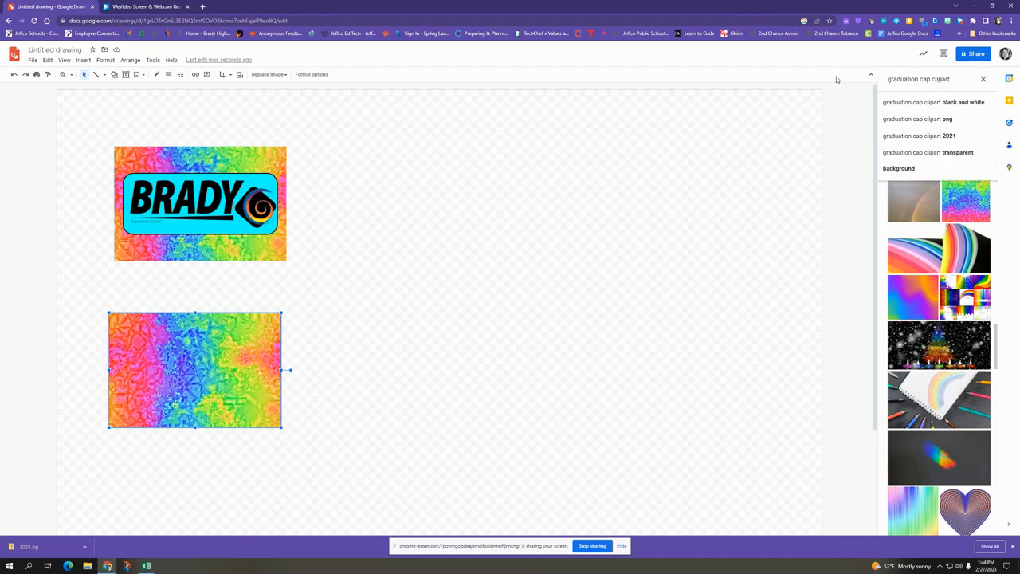
text( png transpa)
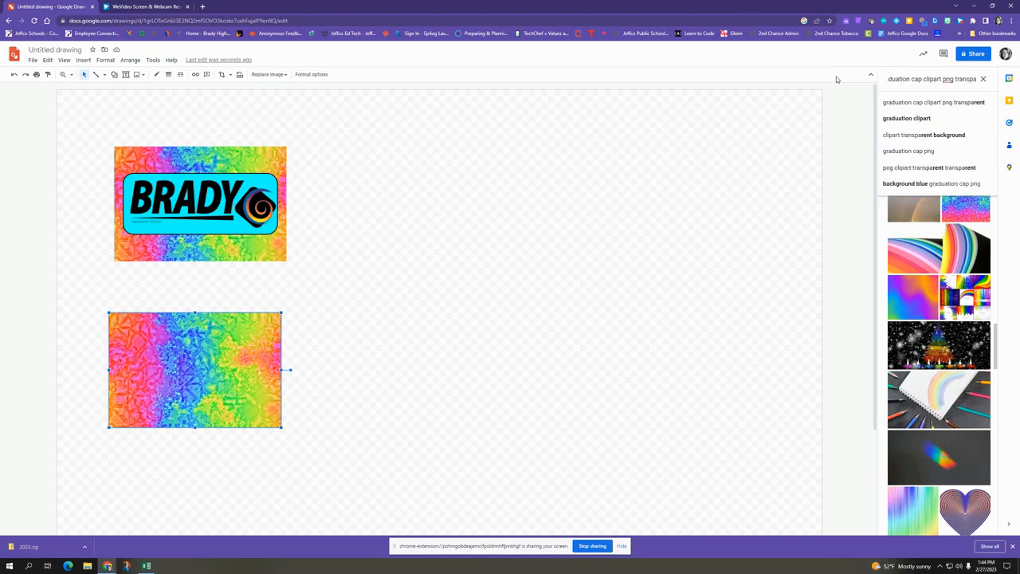
text(rent)
key(Return)
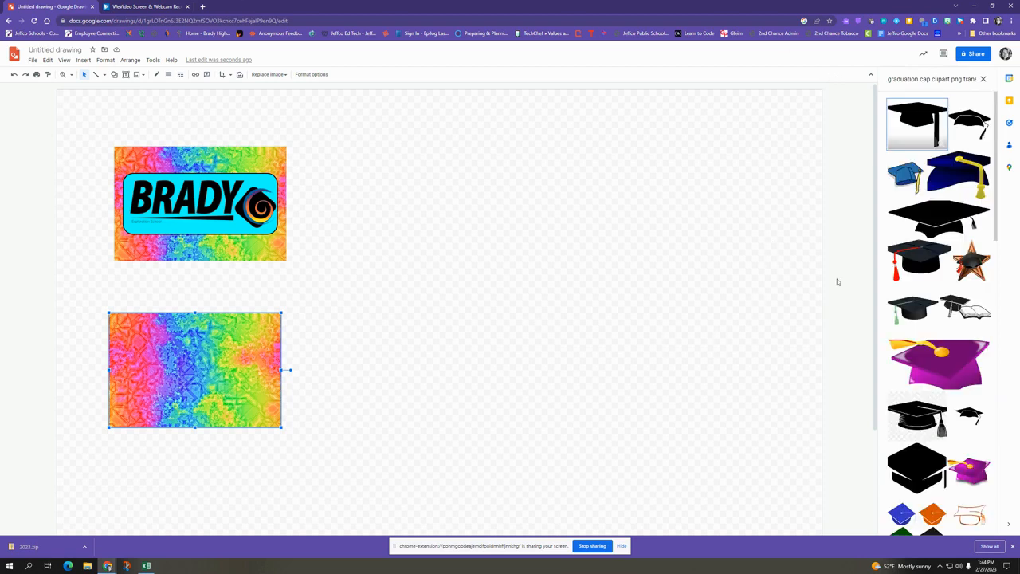
Browse the graduation cap results and insert the black "Graduate" banner clipart with the capped figure
scroll(940, 146, down, 1)
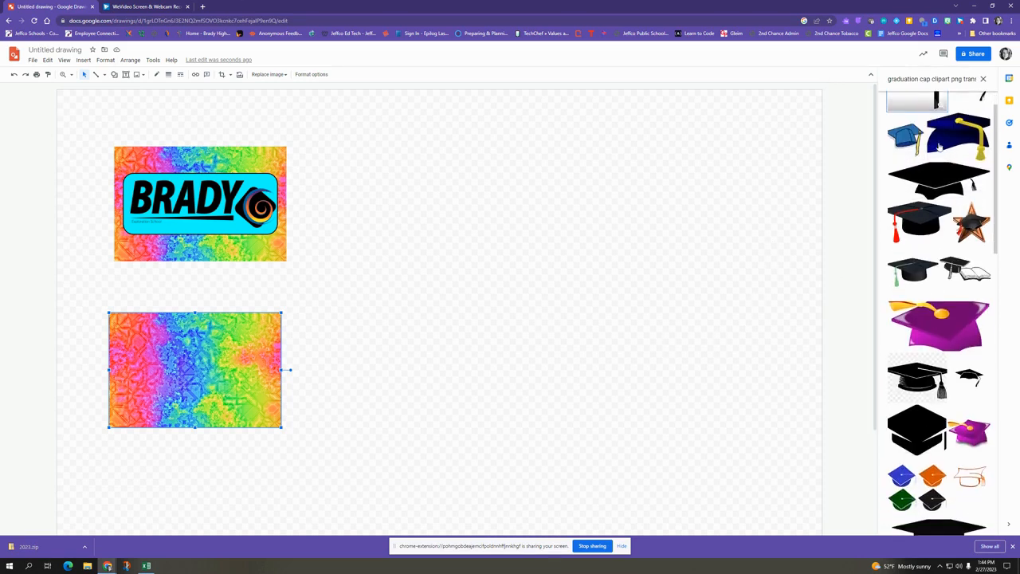
scroll(945, 276, down, 1)
scroll(944, 277, down, 10)
scroll(939, 320, down, 12)
scroll(938, 335, down, 12)
scroll(938, 336, down, 12)
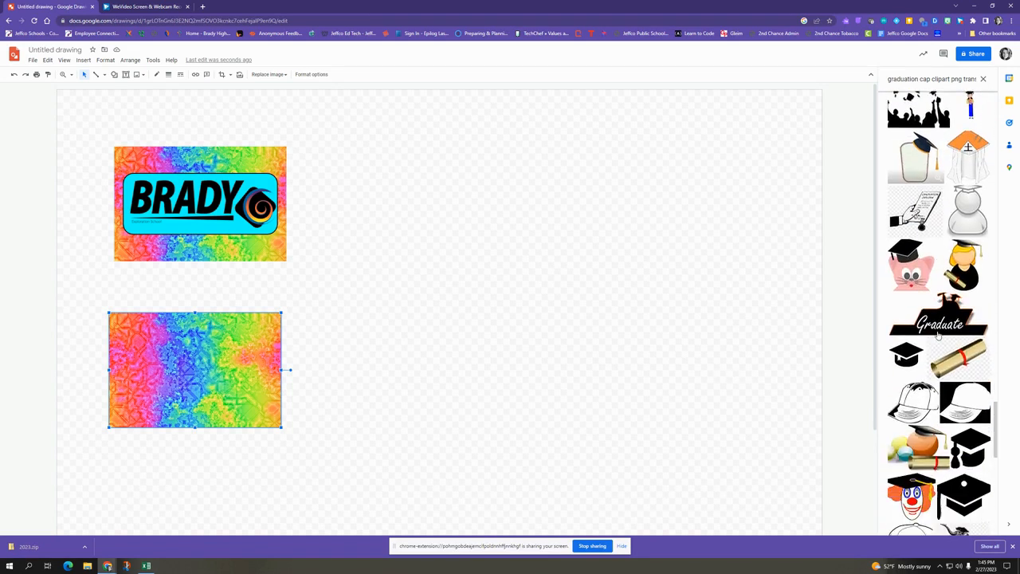
click(945, 323)
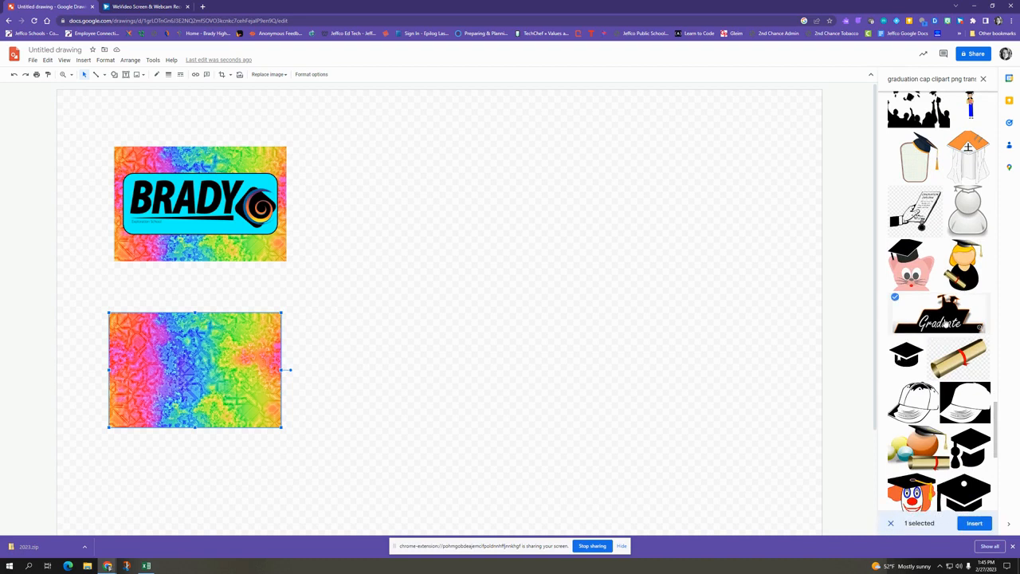
click(971, 525)
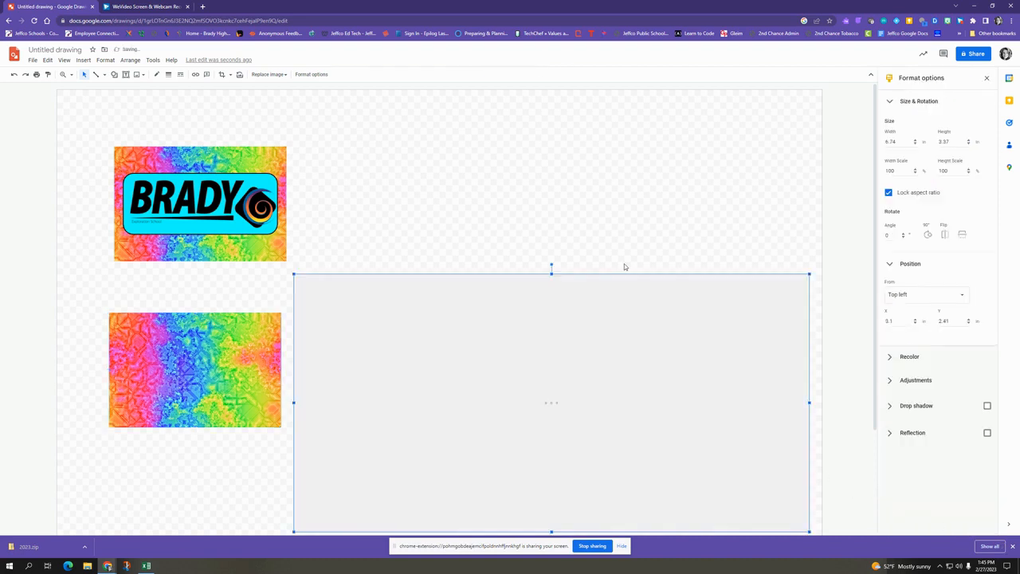
Shrink the Graduate clipart to about 2.01 by 1.01 in and place it on the lower rainbow rectangle at about X 0.8 in, Y 2.98 in
drag(294, 274, 672, 498)
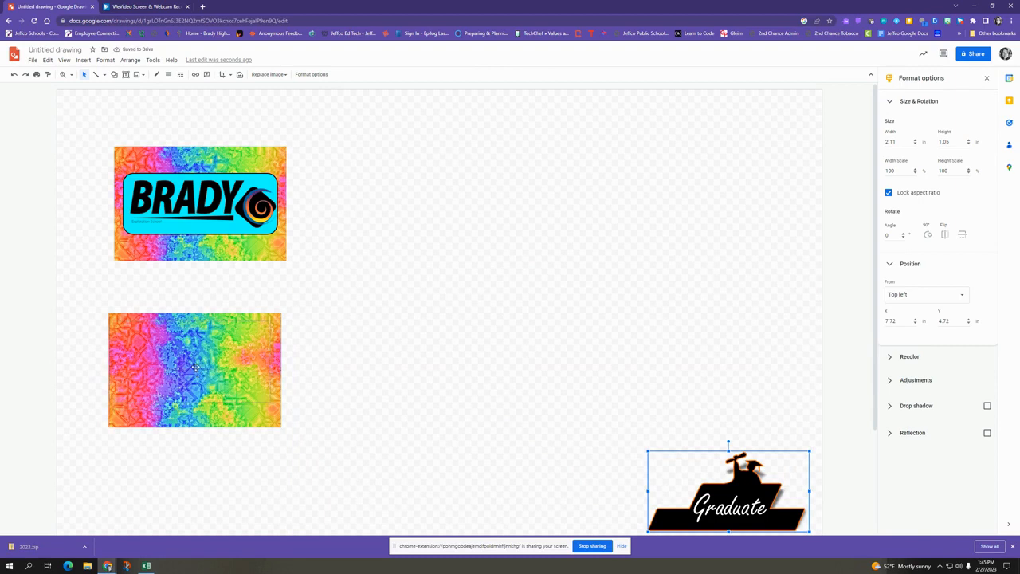
drag(195, 364, 194, 364)
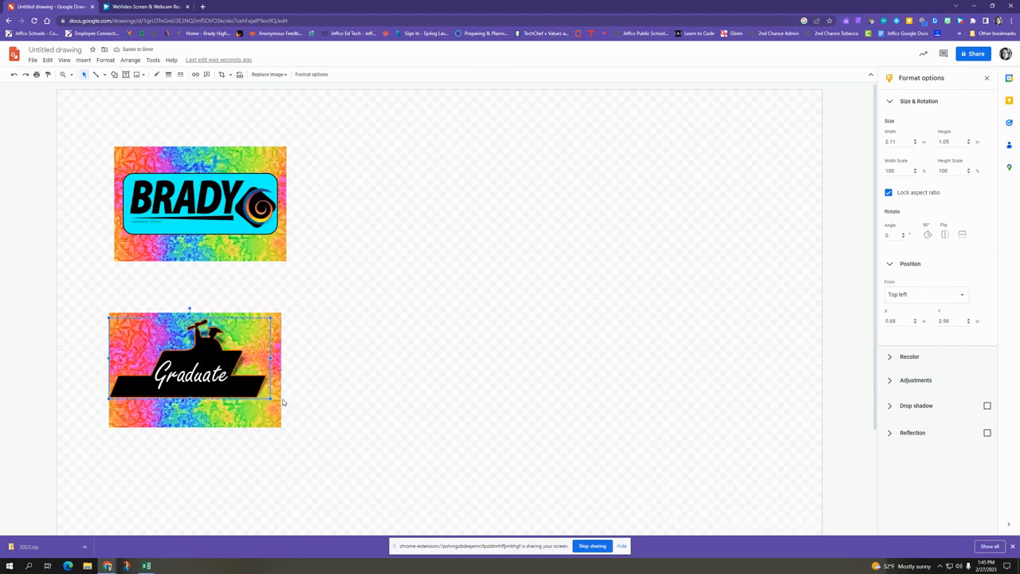
drag(272, 401, 263, 394)
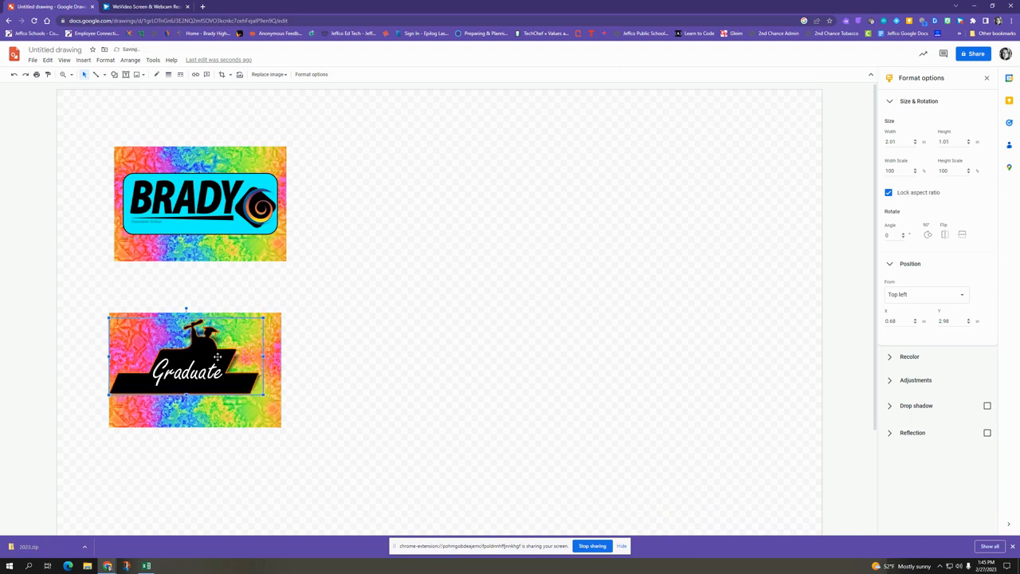
key(Right)
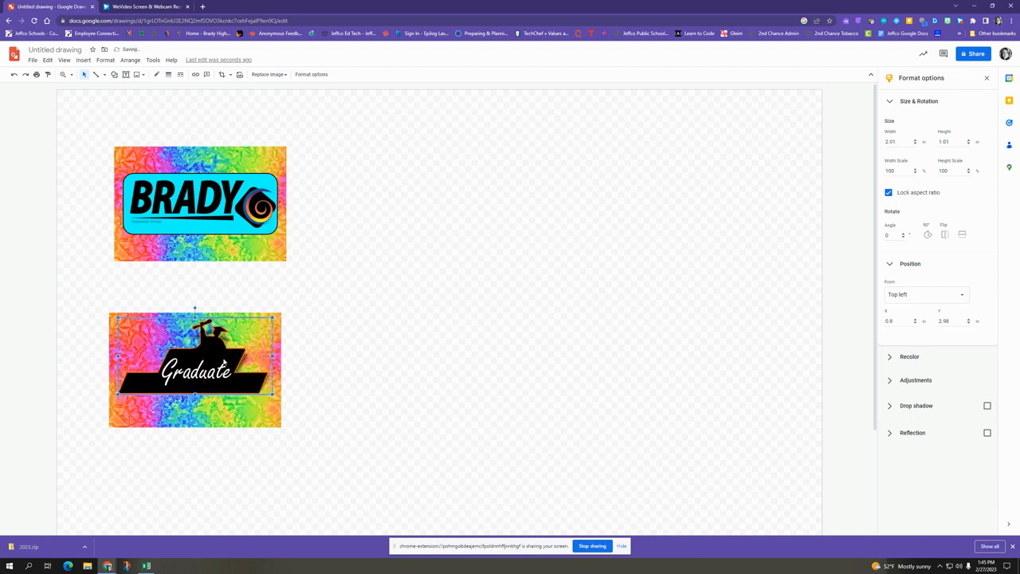
click(348, 324)
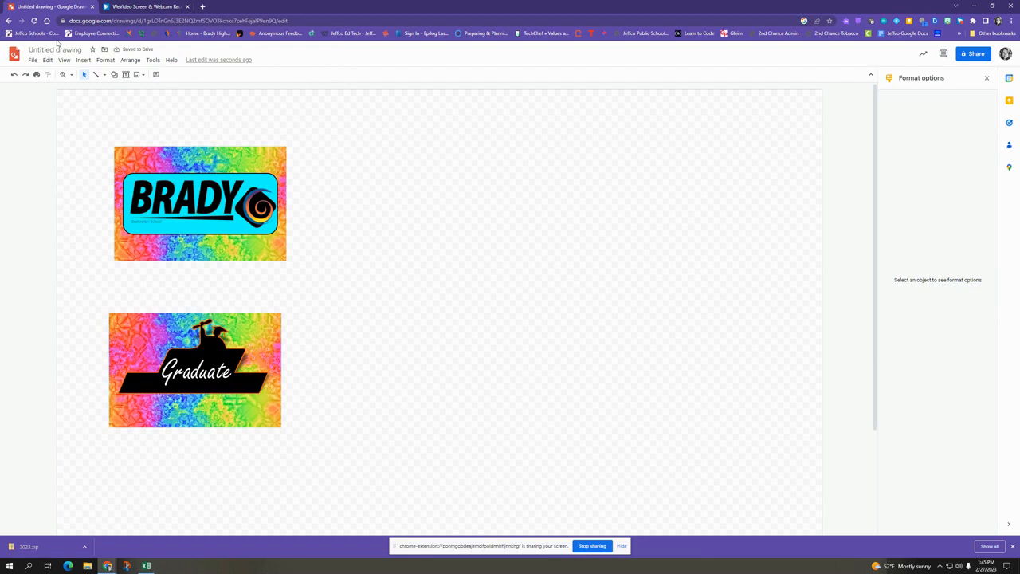
Add a text box reading 2023, about 0.81 in wide, below the Graduate banner at about X 1.36 in, Y 3.98 in
click(124, 74)
drag(200, 418, 238, 398)
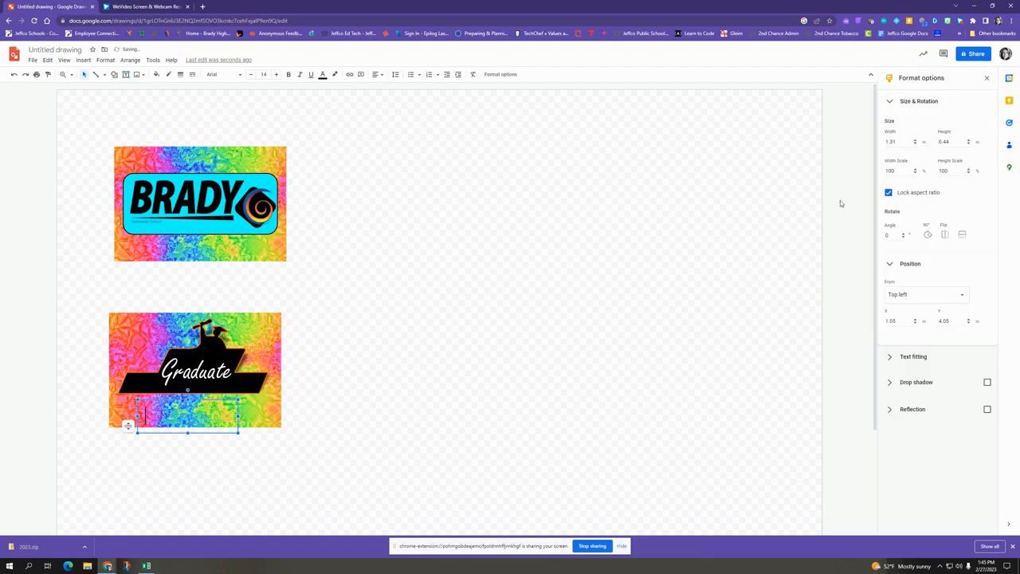
text(2023)
drag(238, 415, 200, 415)
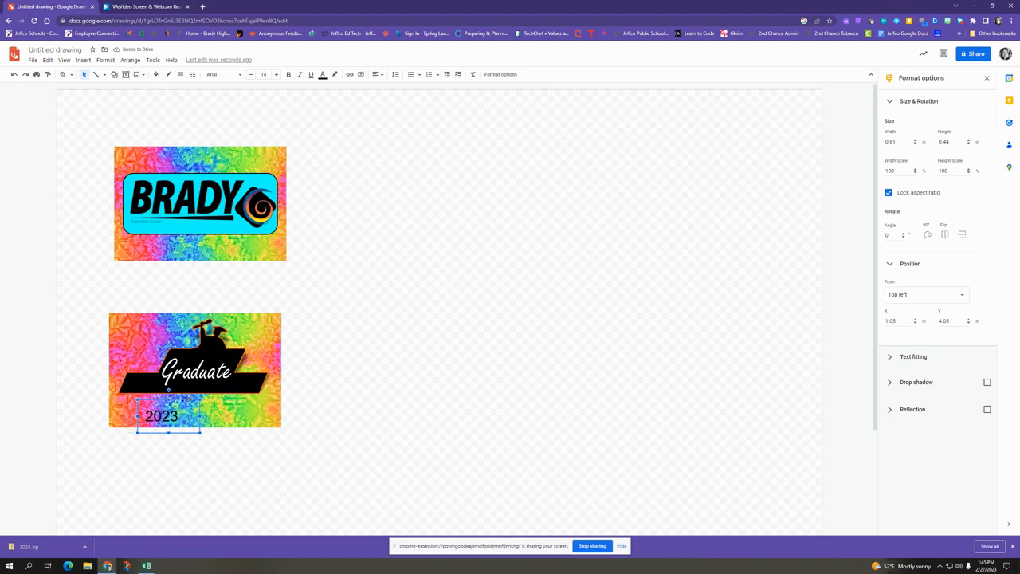
drag(201, 397, 224, 391)
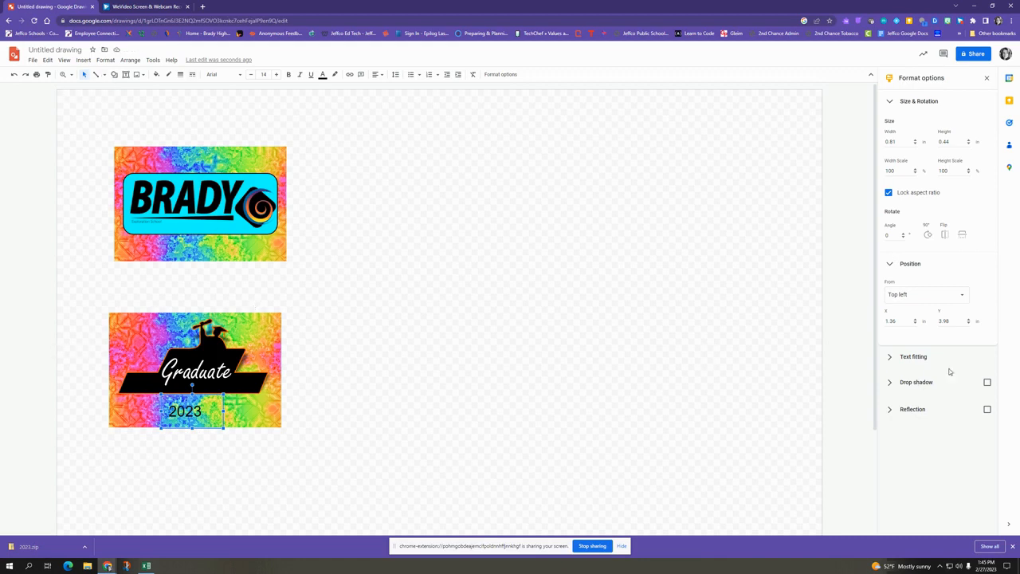
Enable a drop shadow on the 2023 text box, adjust its angle and transparency, and set its color to cyan
click(891, 105)
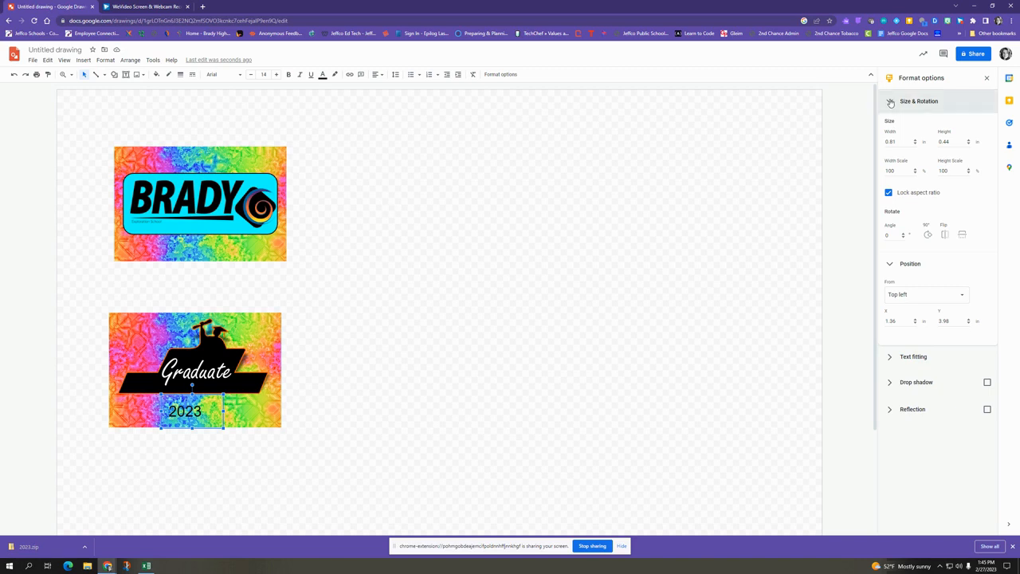
click(890, 127)
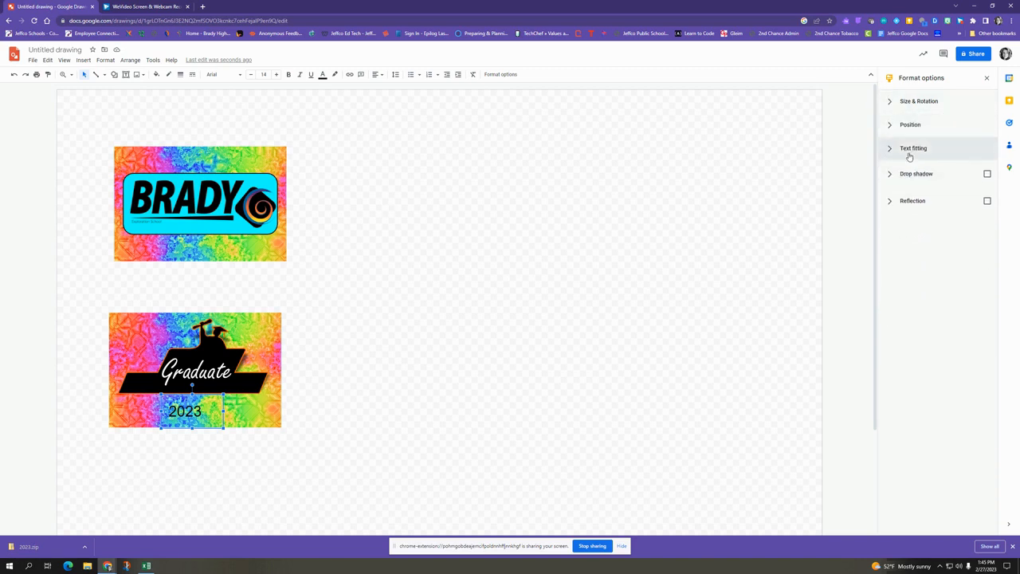
click(909, 149)
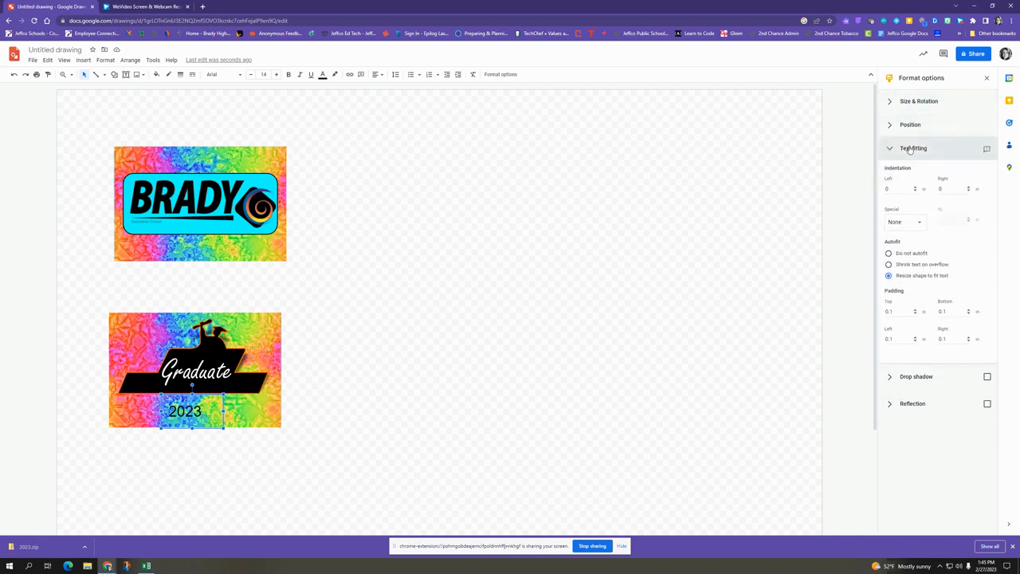
click(910, 149)
click(919, 173)
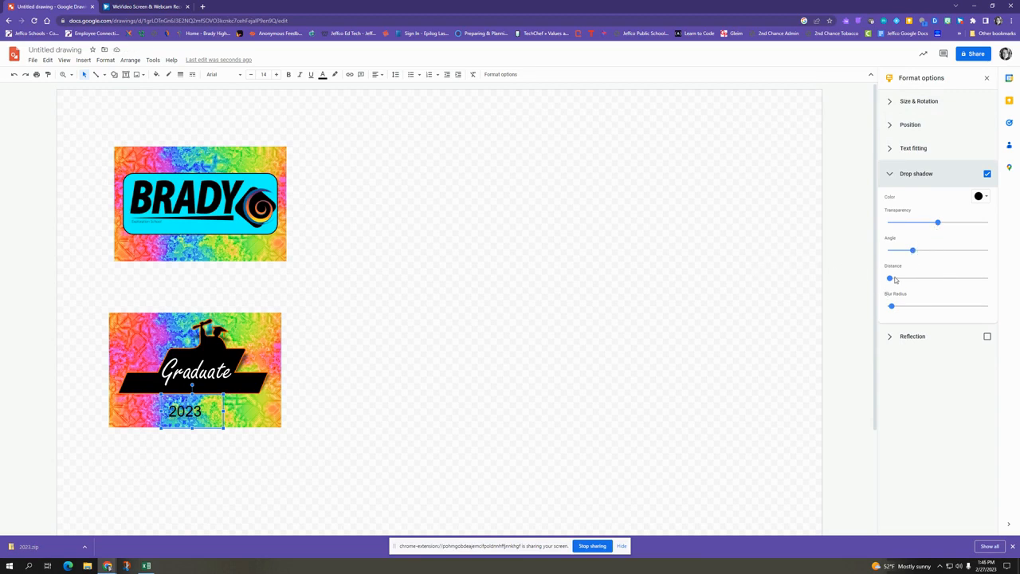
drag(914, 254, 933, 229)
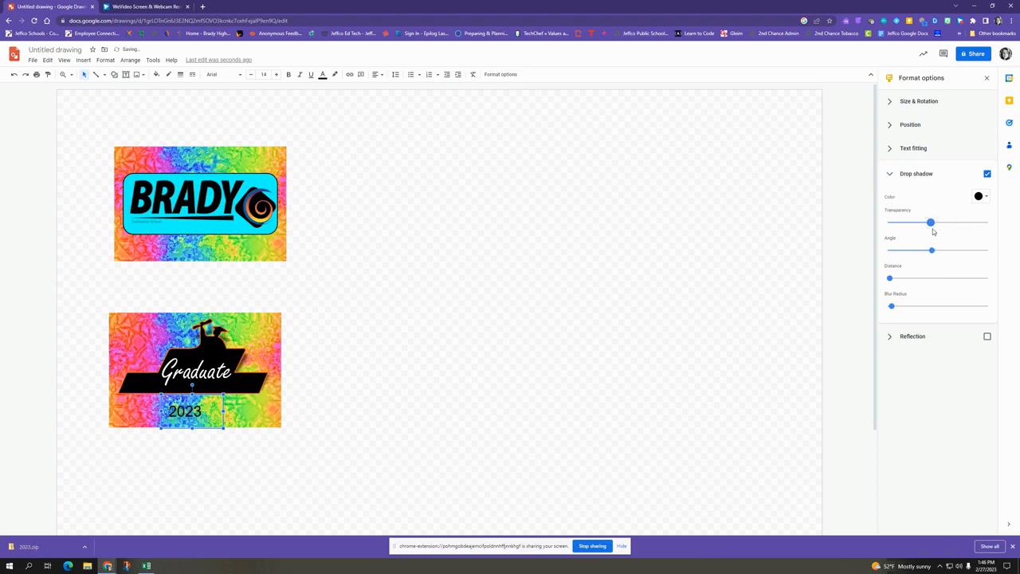
click(986, 197)
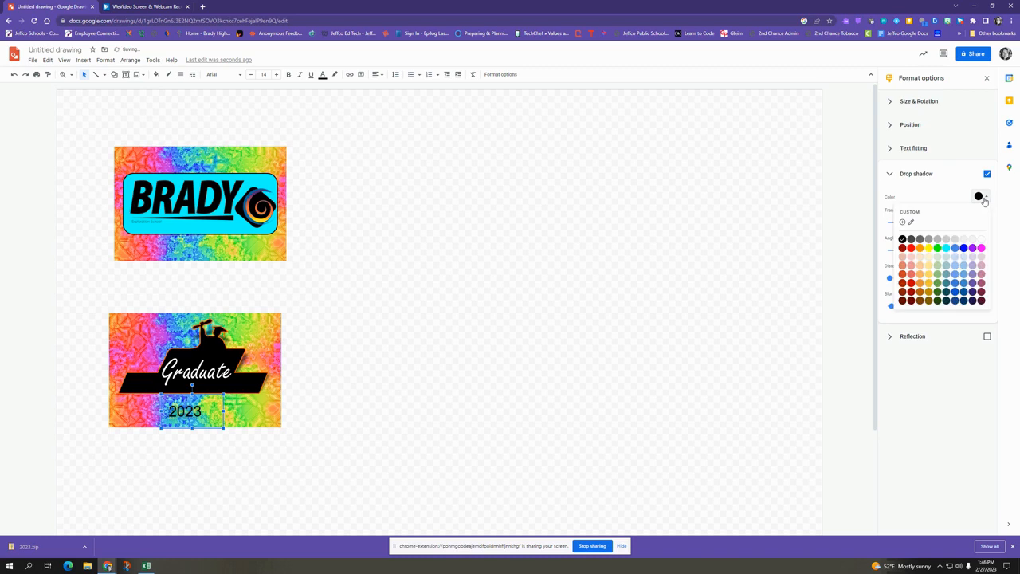
click(942, 252)
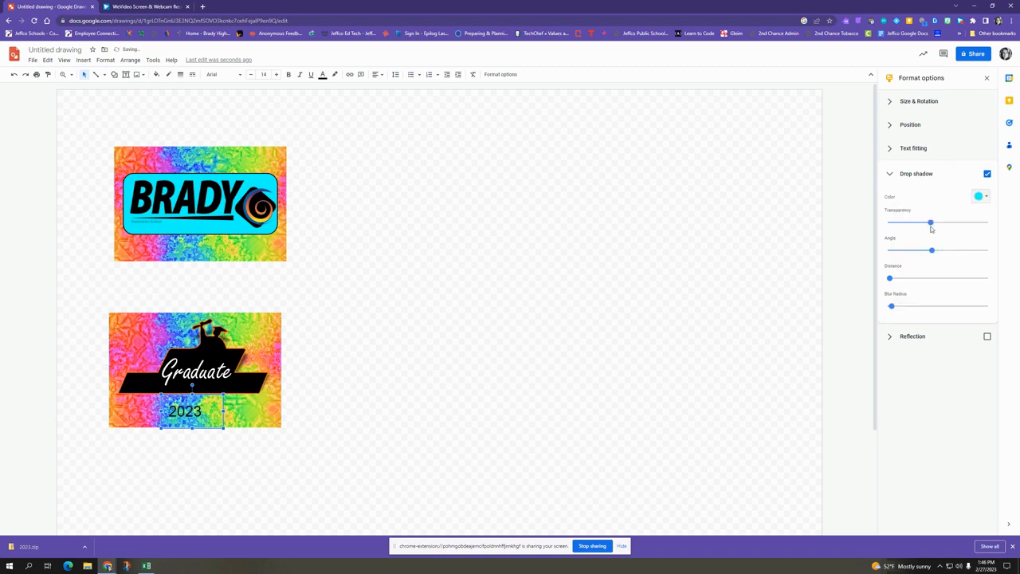
Fine-tune the transparency and angle of the 2023 text's cyan drop shadow
drag(932, 249, 983, 231)
drag(985, 222, 939, 232)
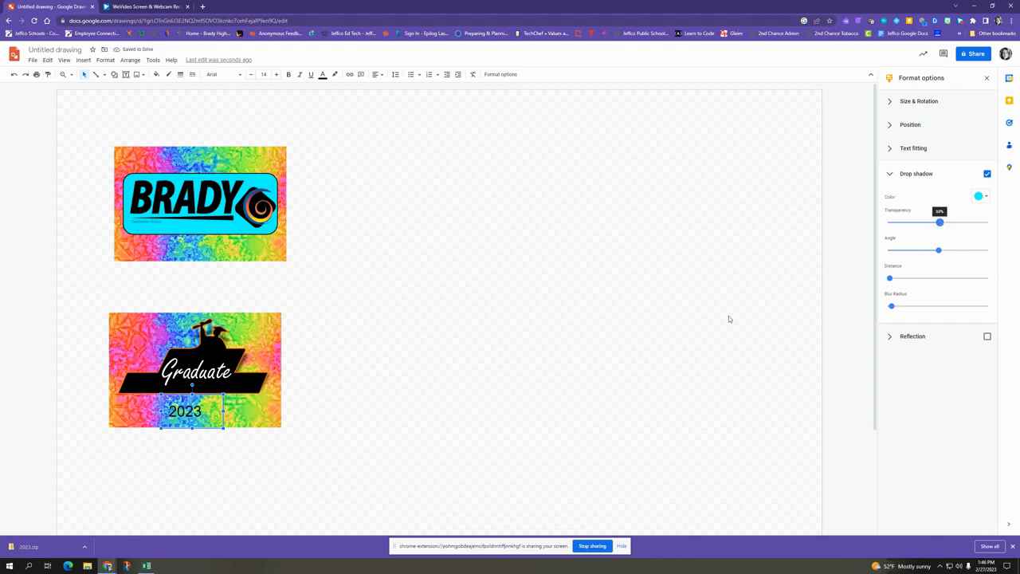
click(521, 333)
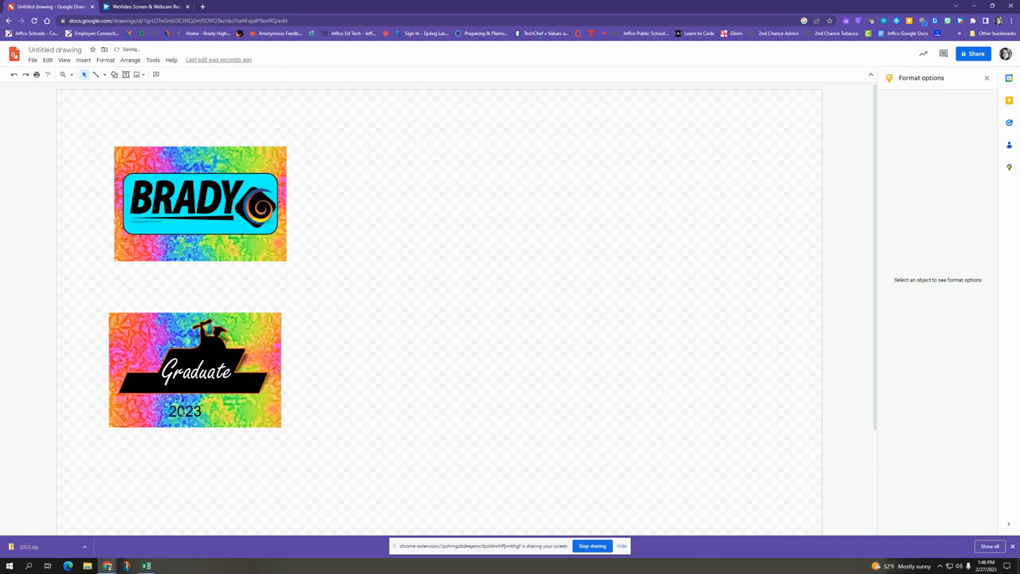
click(163, 410)
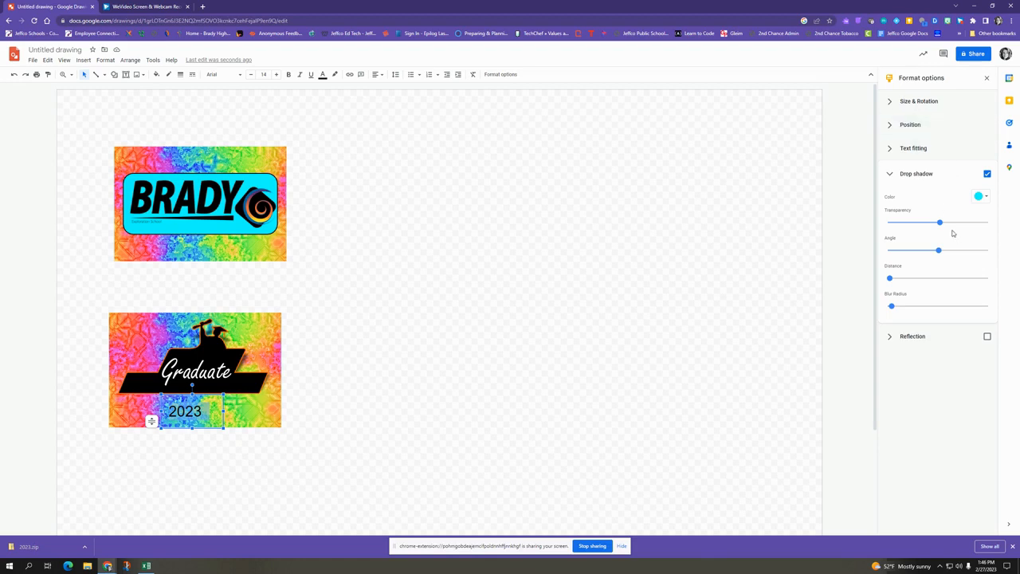
mouse_move(938, 251)
mouse_down()
mouse_move(972, 252)
mouse_move(927, 250)
mouse_up()
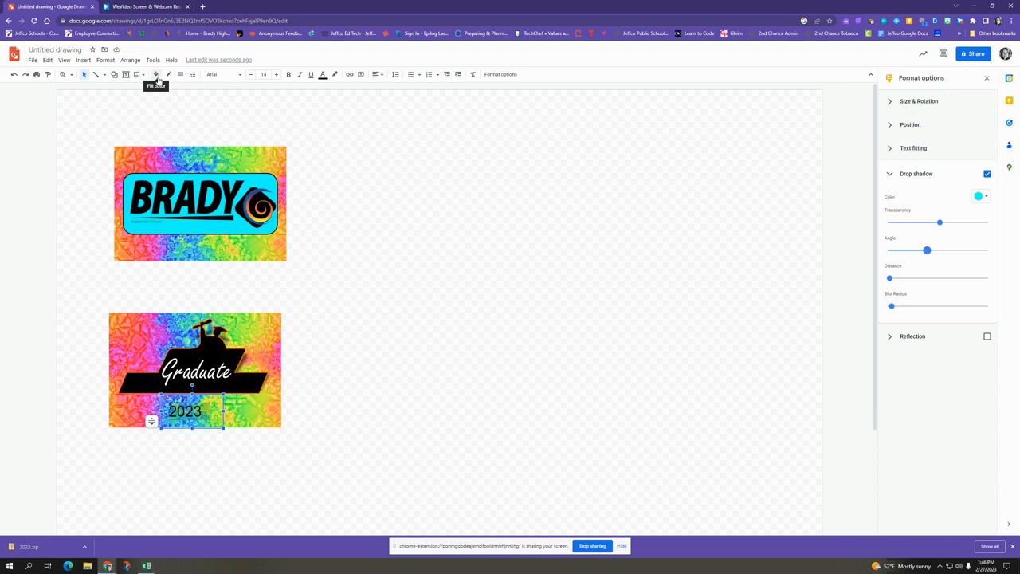
click(334, 189)
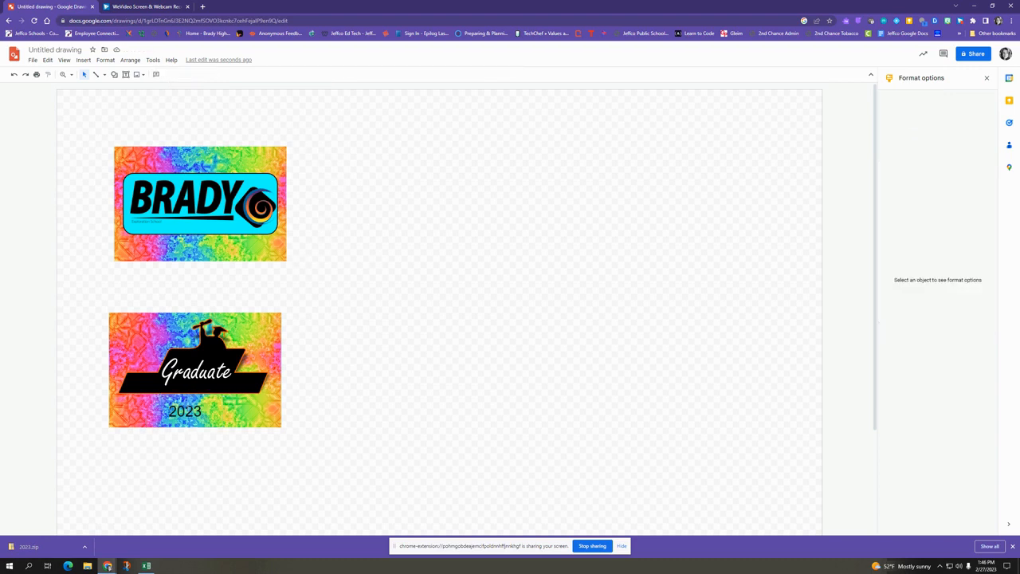
Increase the 2023 text's font size to 22 and widen its box so the year fits on one line
click(185, 411)
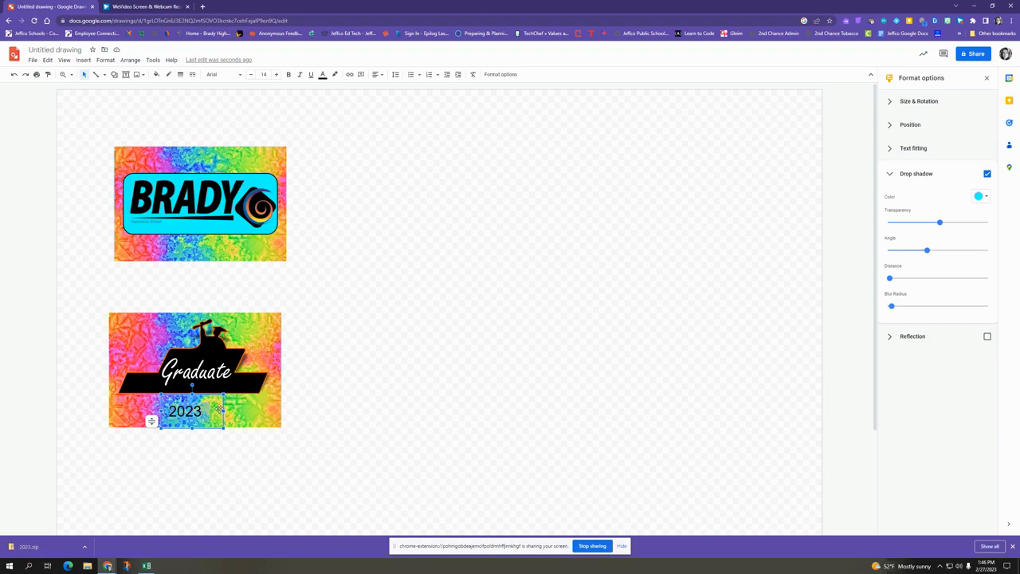
click(276, 74)
click(276, 74)
click(276, 74)
click(276, 74)
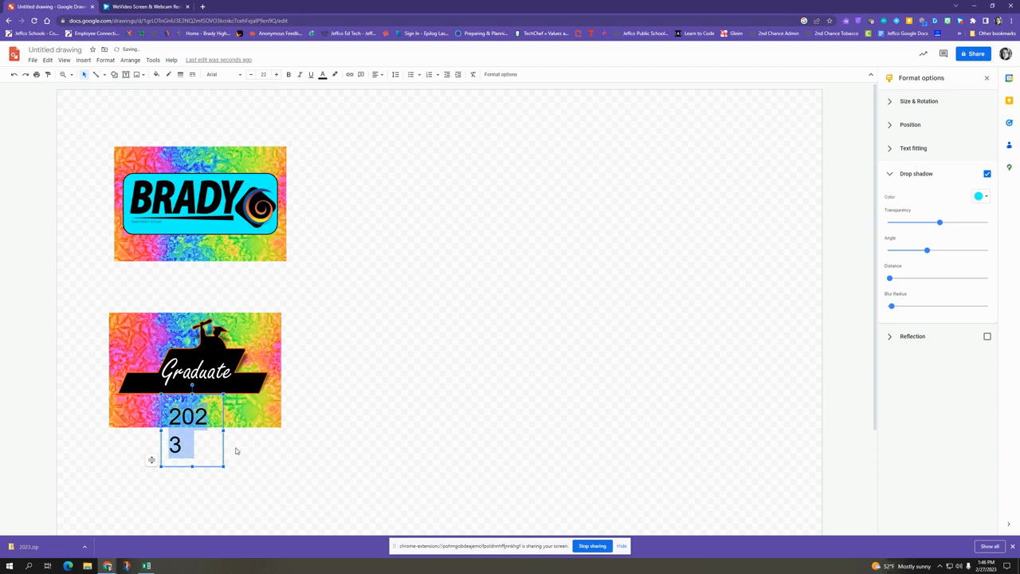
drag(226, 428, 257, 429)
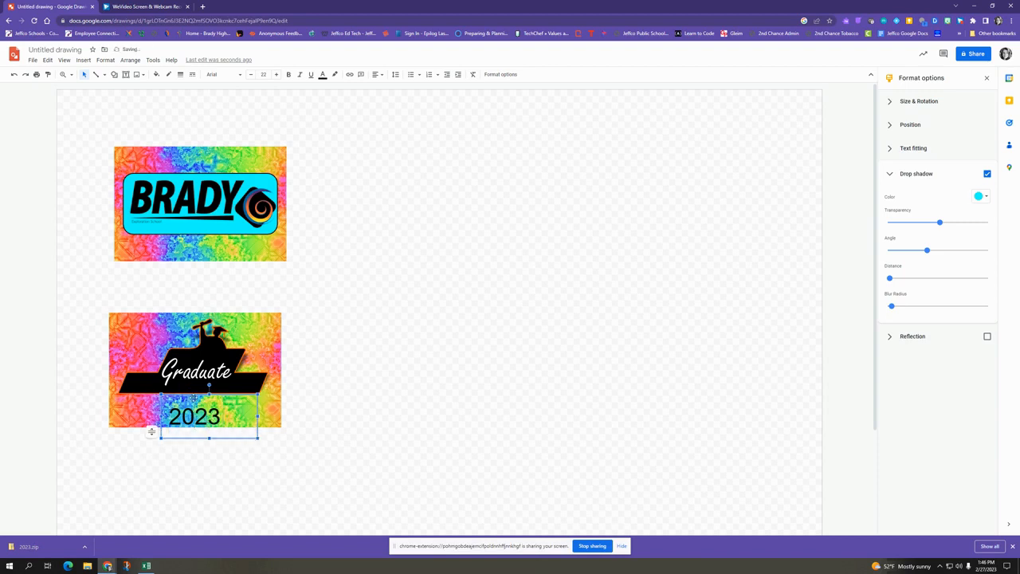
Move the 2023 text up beneath the Graduate banner and shift the banner slightly upward
drag(193, 396, 193, 384)
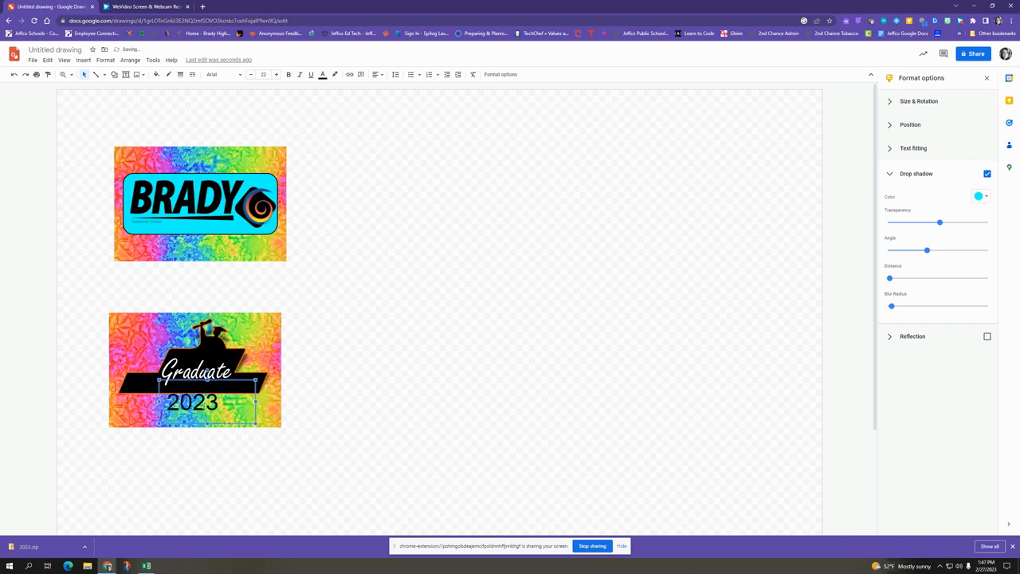
click(189, 381)
drag(189, 384, 195, 359)
click(202, 398)
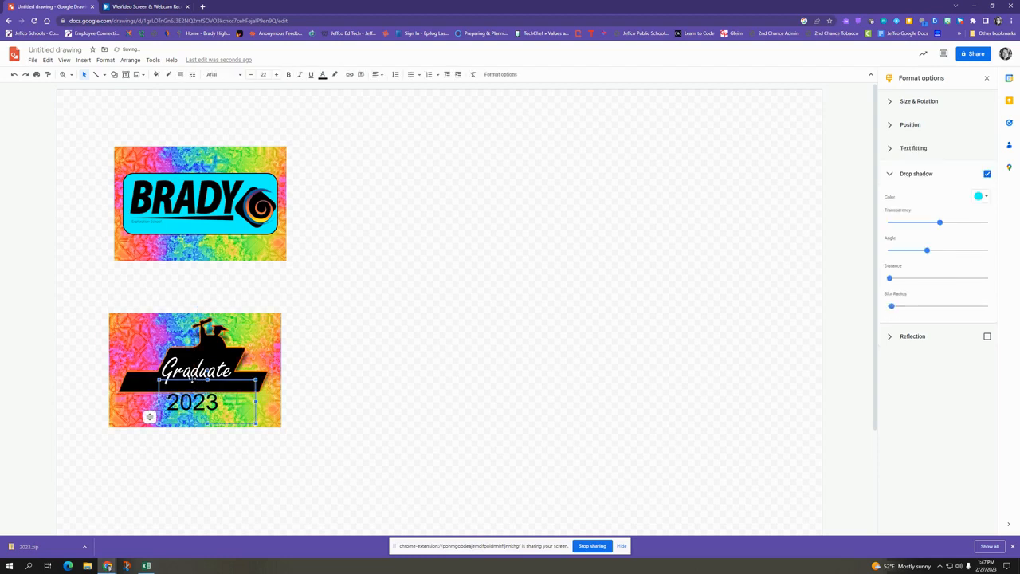
Narrow the 2023 text box and reposition it centered beneath the Graduate banner
drag(252, 406, 237, 409)
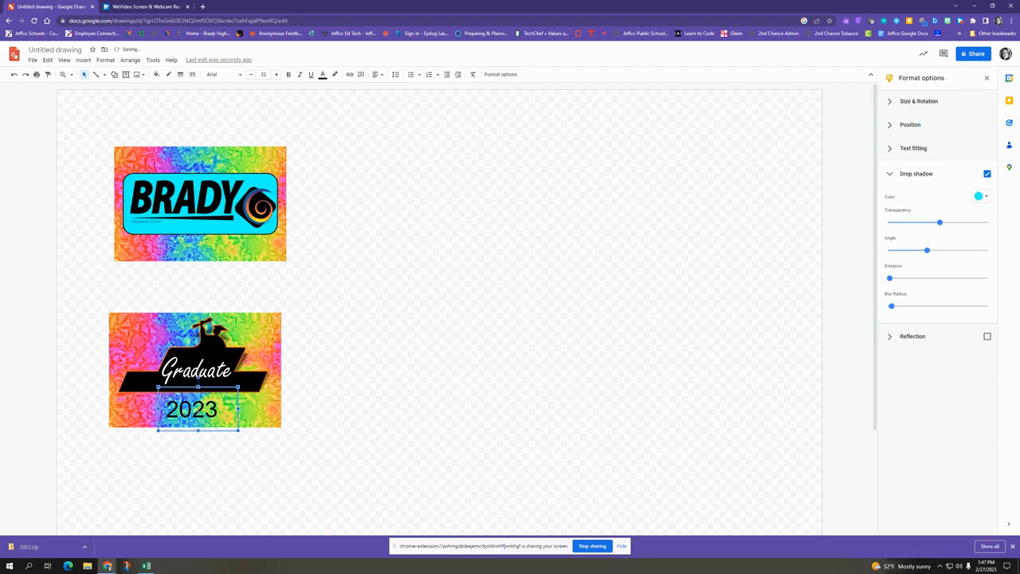
drag(188, 388, 196, 388)
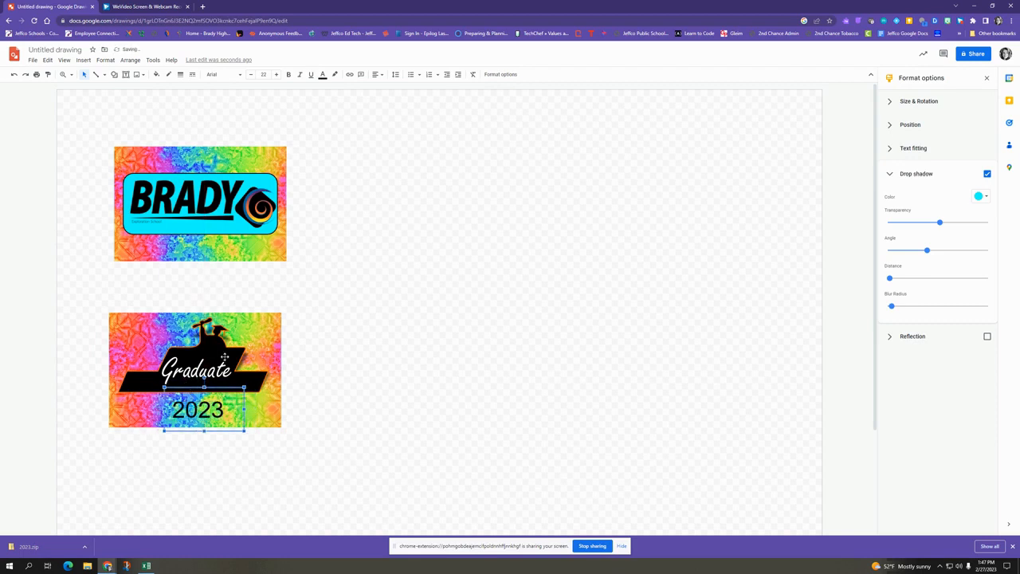
Try the Syncopate and Pacifico fonts on the 2023 text
click(222, 75)
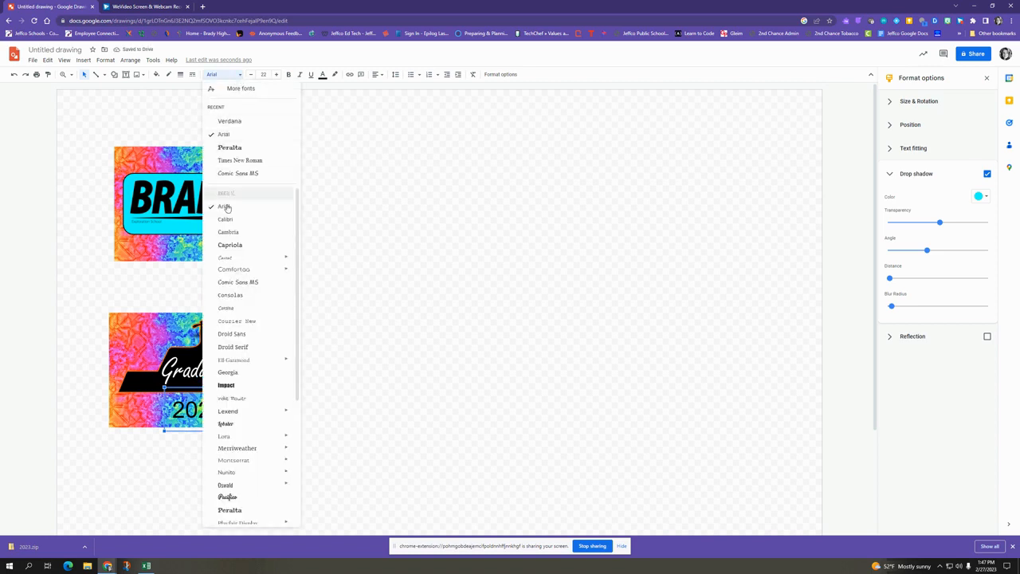
scroll(255, 470, down, 3)
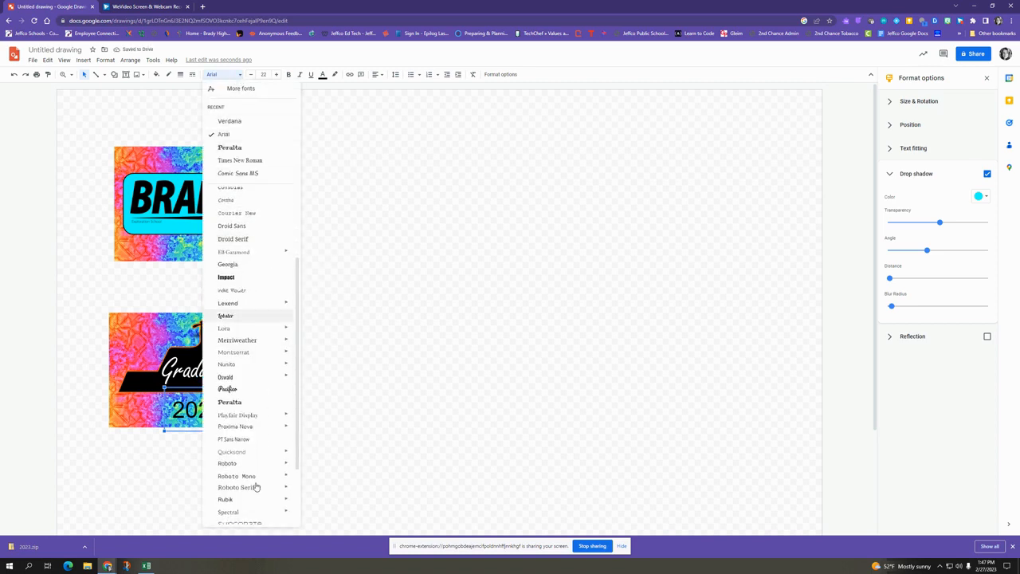
scroll(231, 510, down, 3)
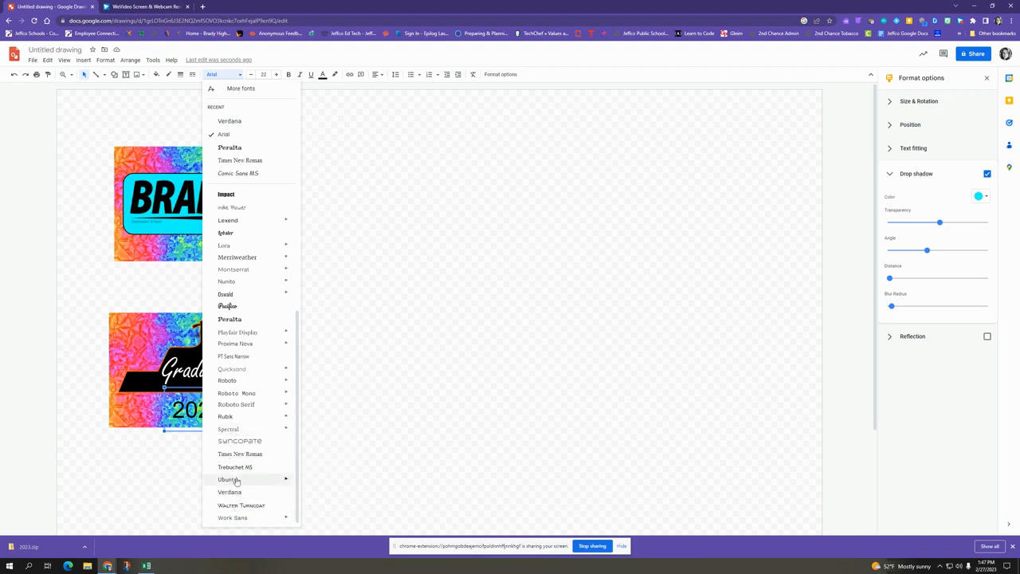
click(235, 441)
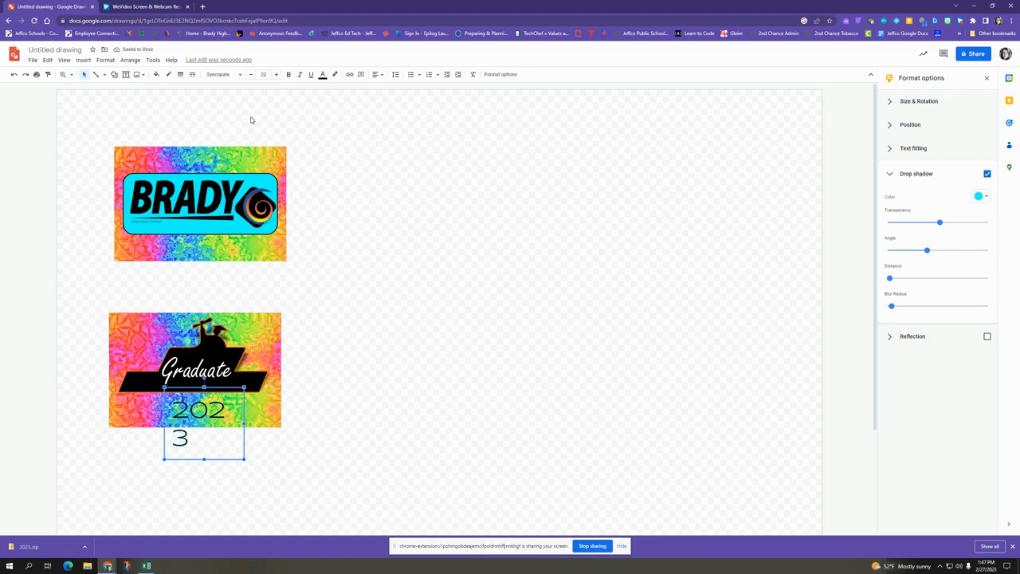
click(220, 74)
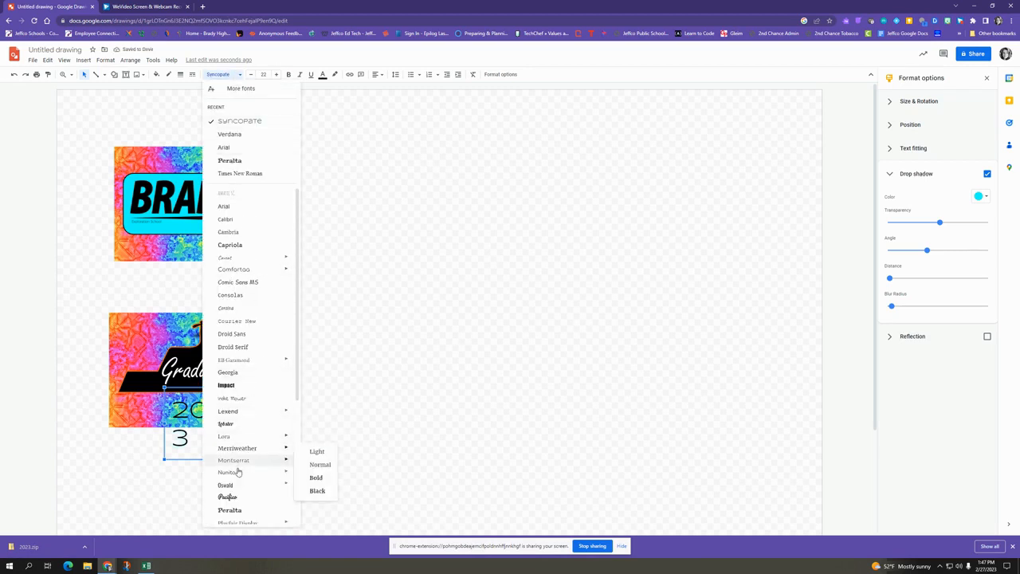
click(227, 495)
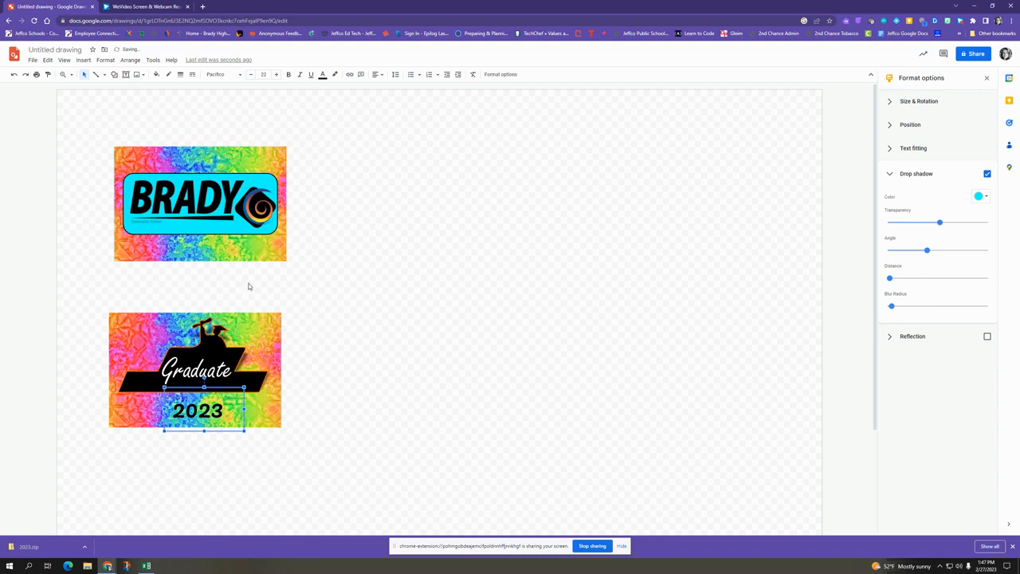
Set the 2023 text's font to Montserrat and make it bold
click(223, 74)
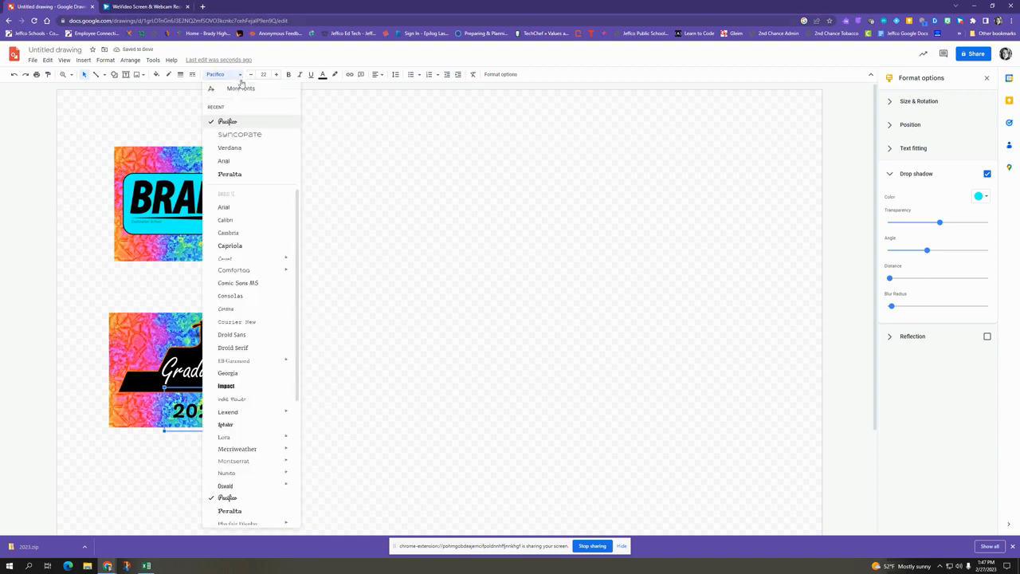
click(249, 462)
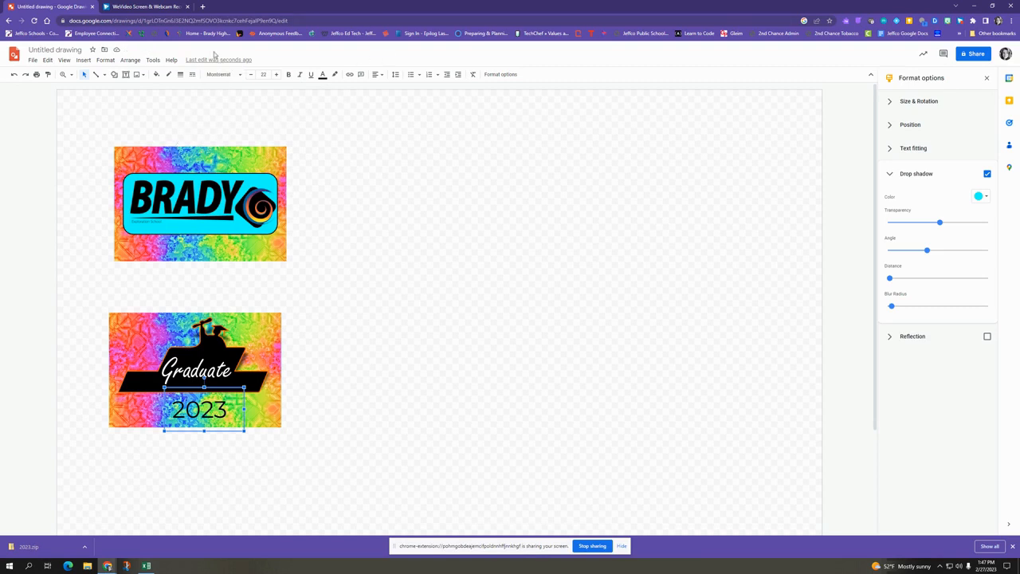
click(289, 75)
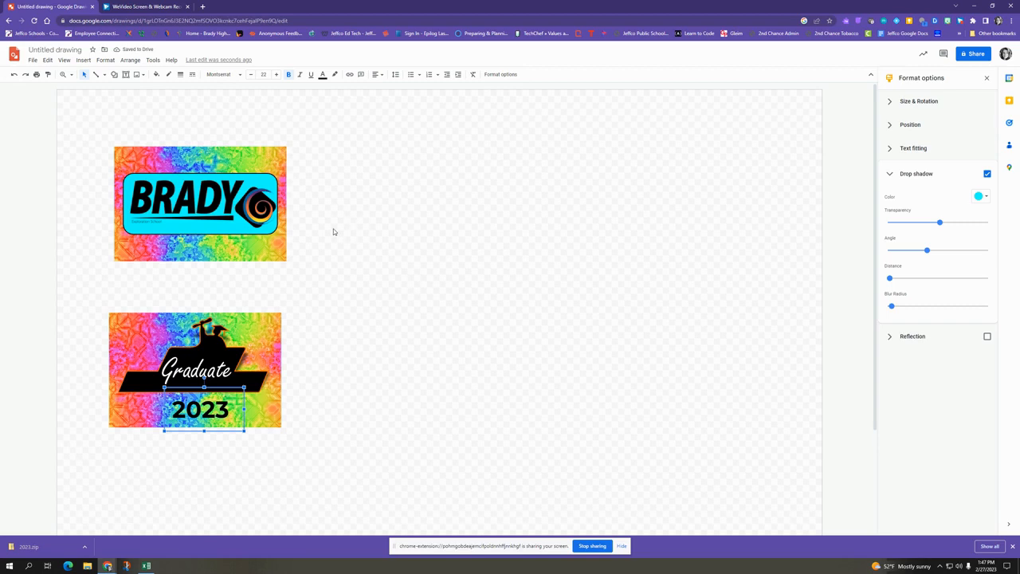
Copy the 2023 text box and paste a duplicate of it into the drawing
right_click(218, 385)
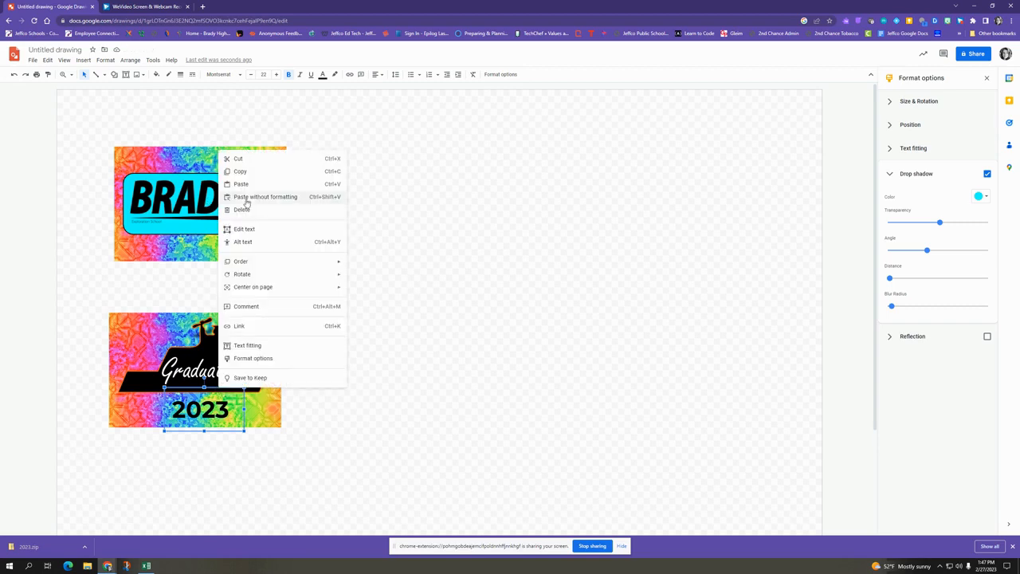
click(240, 171)
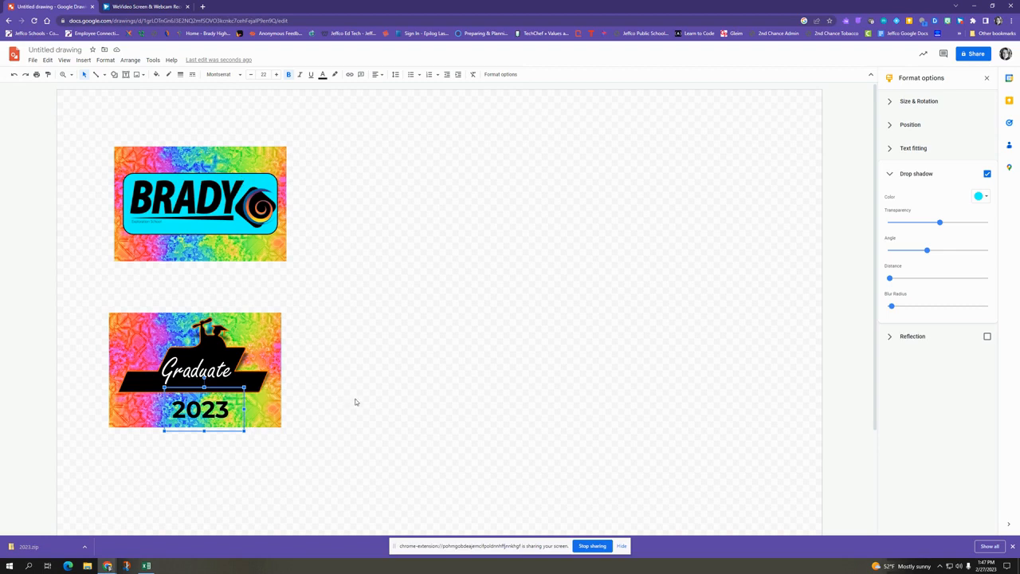
right_click(310, 393)
click(333, 425)
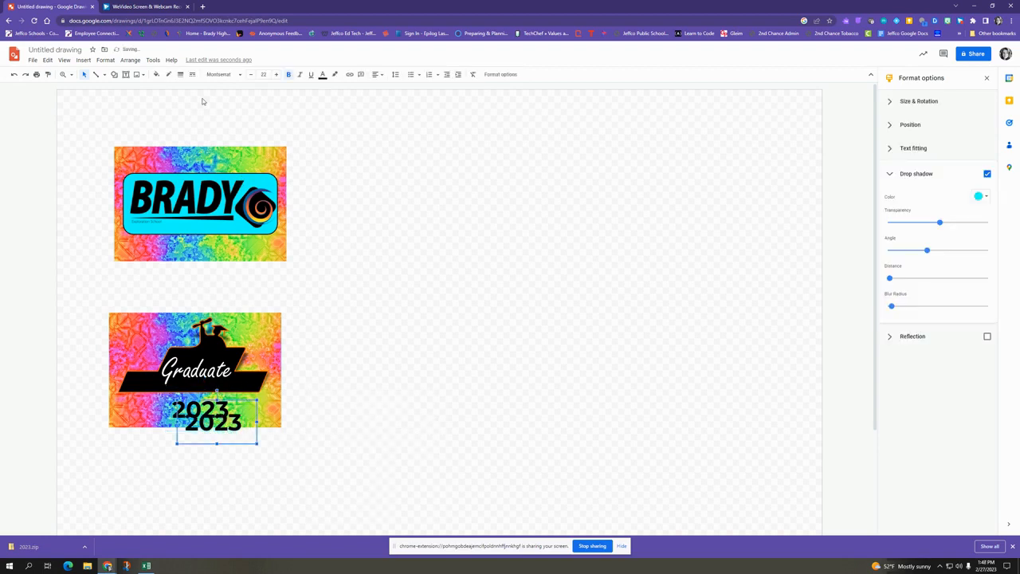
Set the text color of the pasted 2023 copy to cyan
click(228, 423)
click(323, 75)
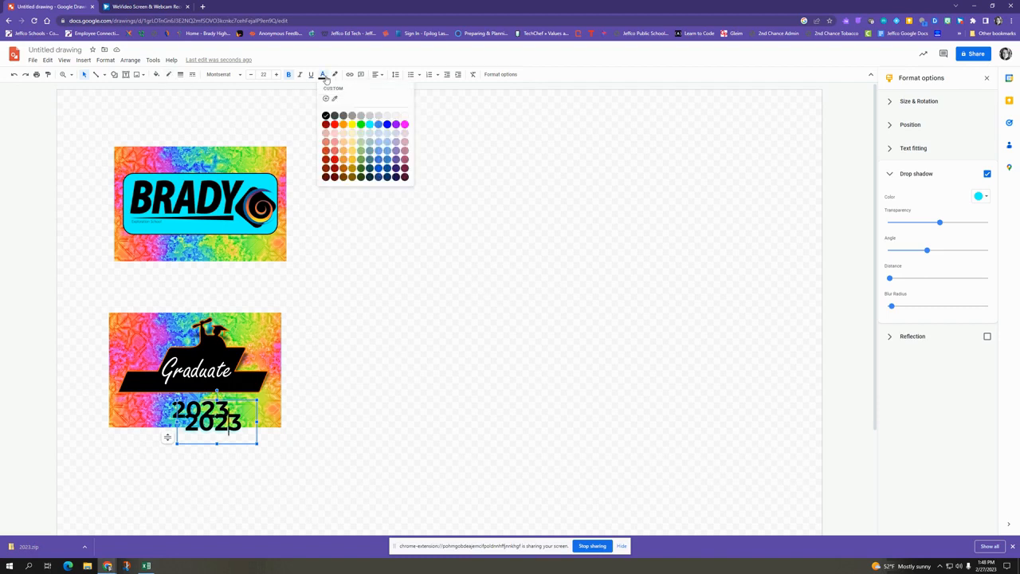
click(369, 127)
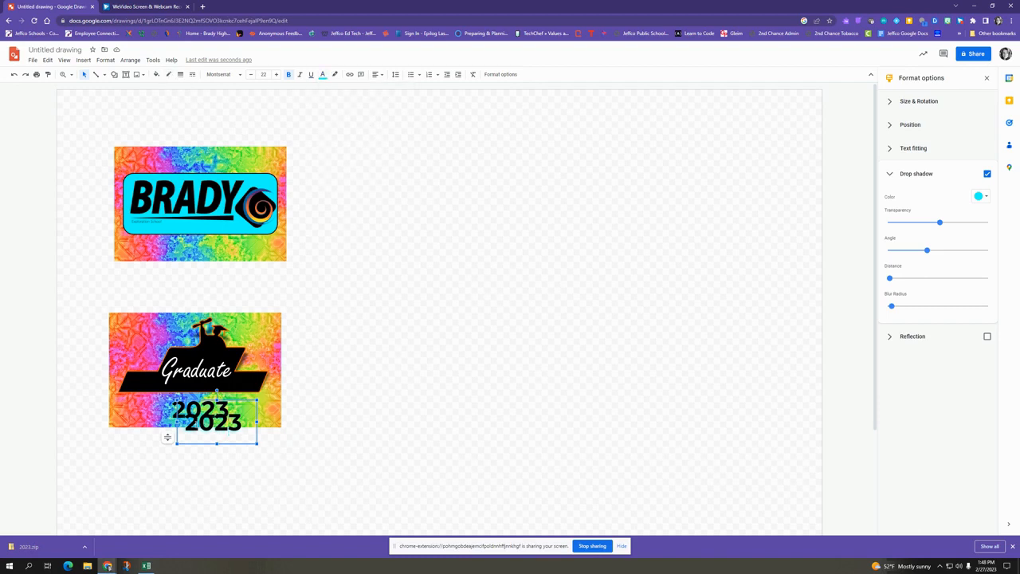
mouse_move(199, 424)
mouse_down()
mouse_move(246, 426)
mouse_move(185, 426)
mouse_up()
click(229, 426)
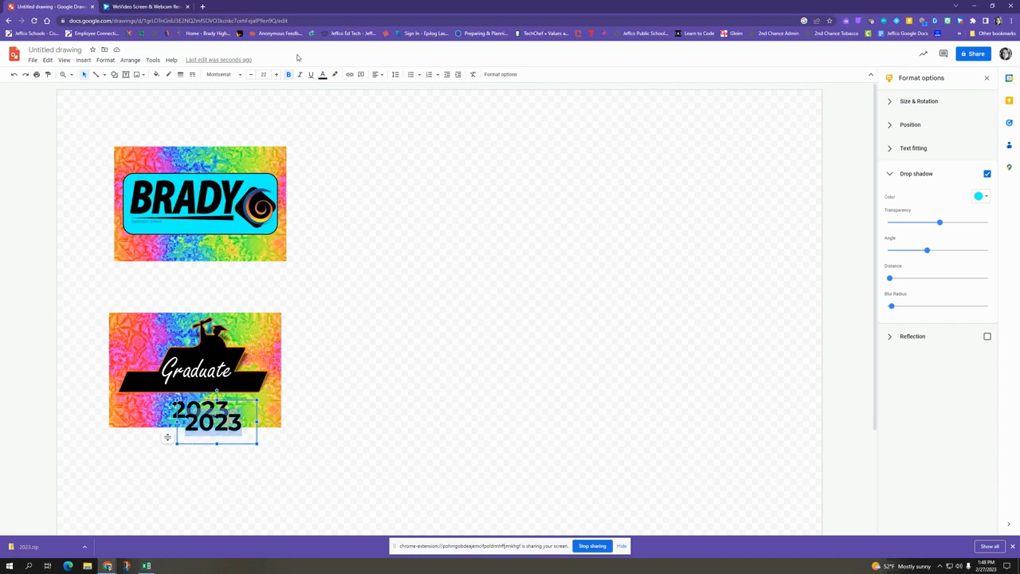
click(322, 75)
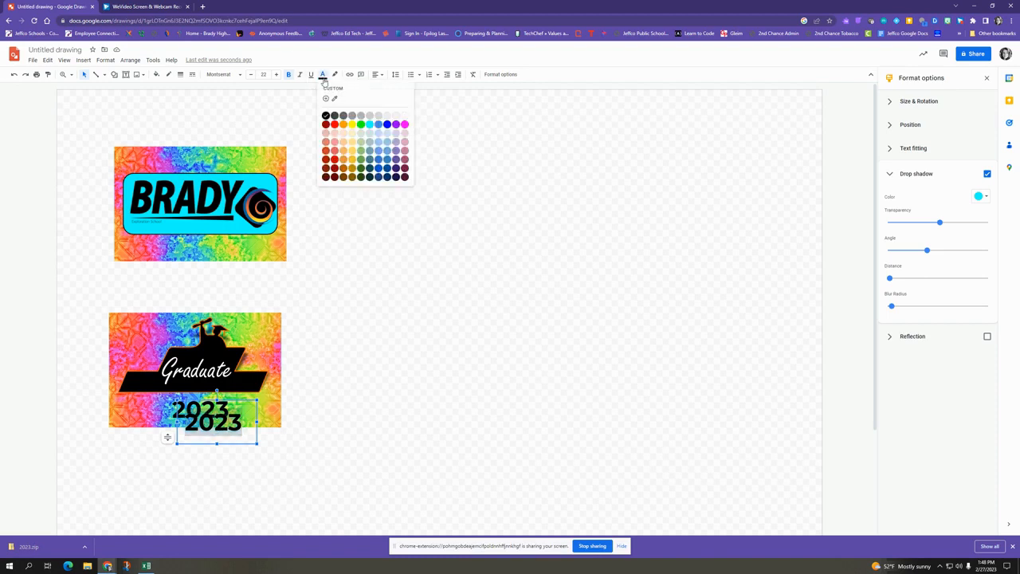
click(369, 124)
Place the cyan 2023 copy almost over the black 2023 and send it backward one level
drag(216, 404, 202, 392)
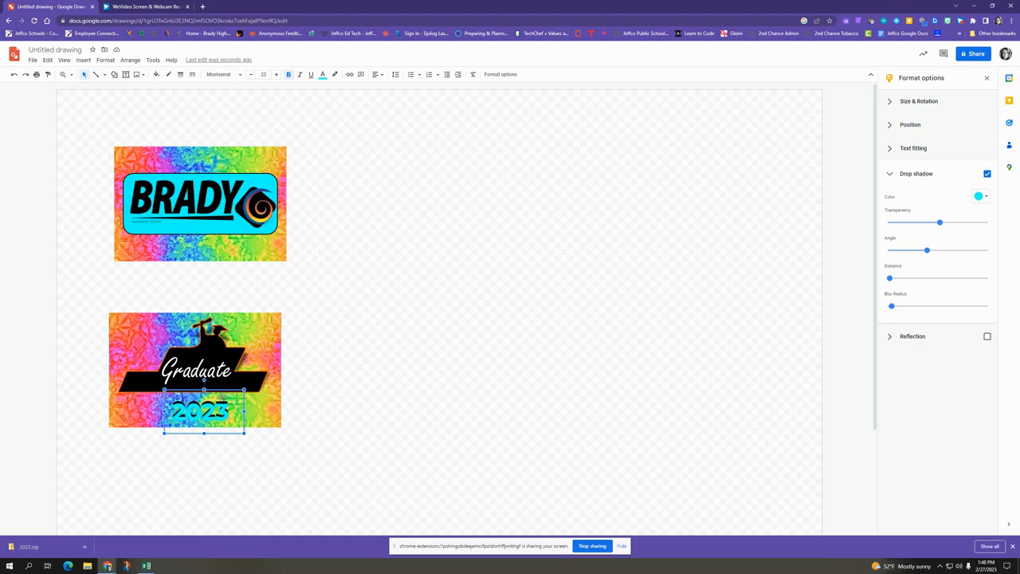
right_click(216, 410)
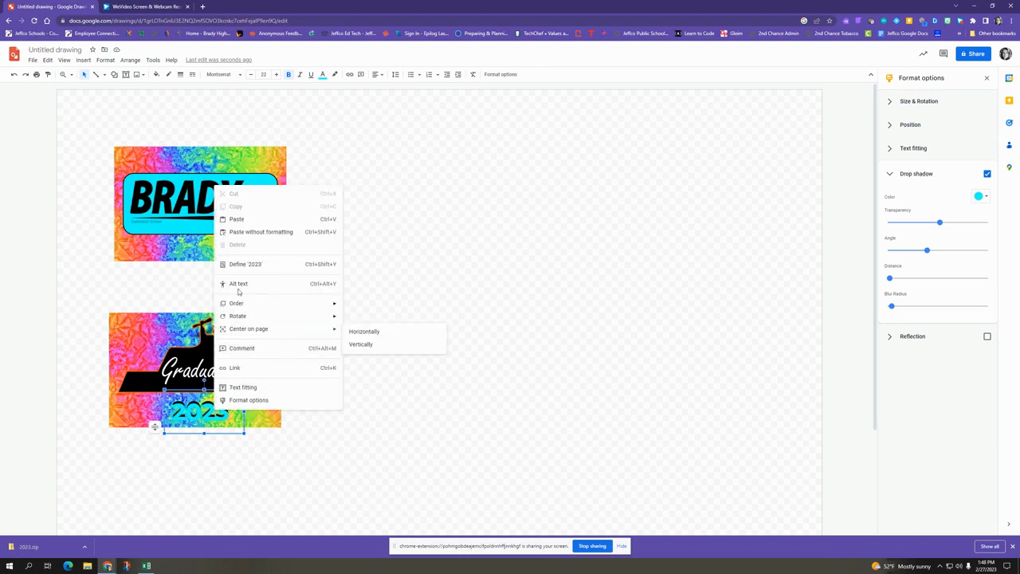
mouse_move(236, 304)
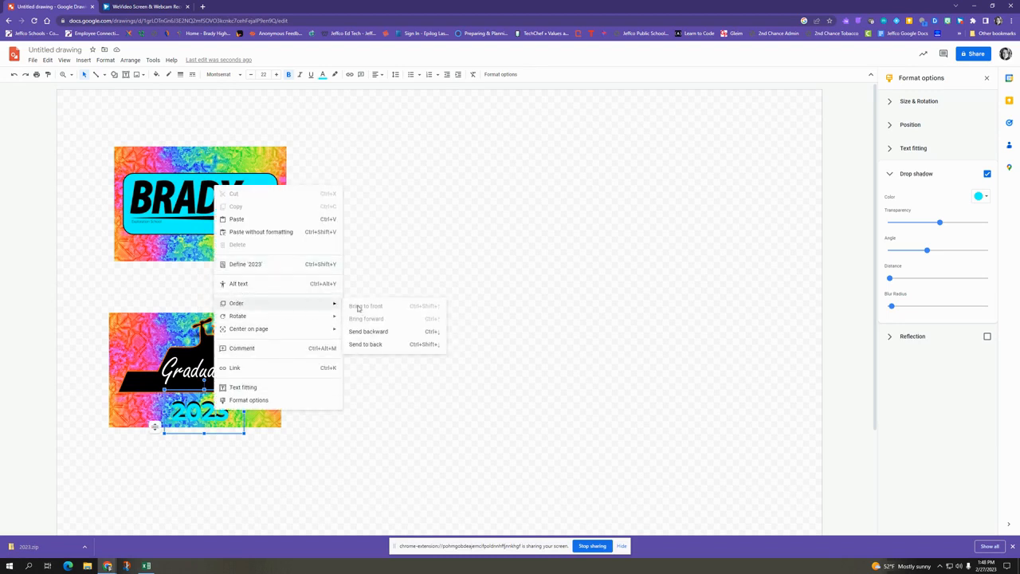
click(382, 333)
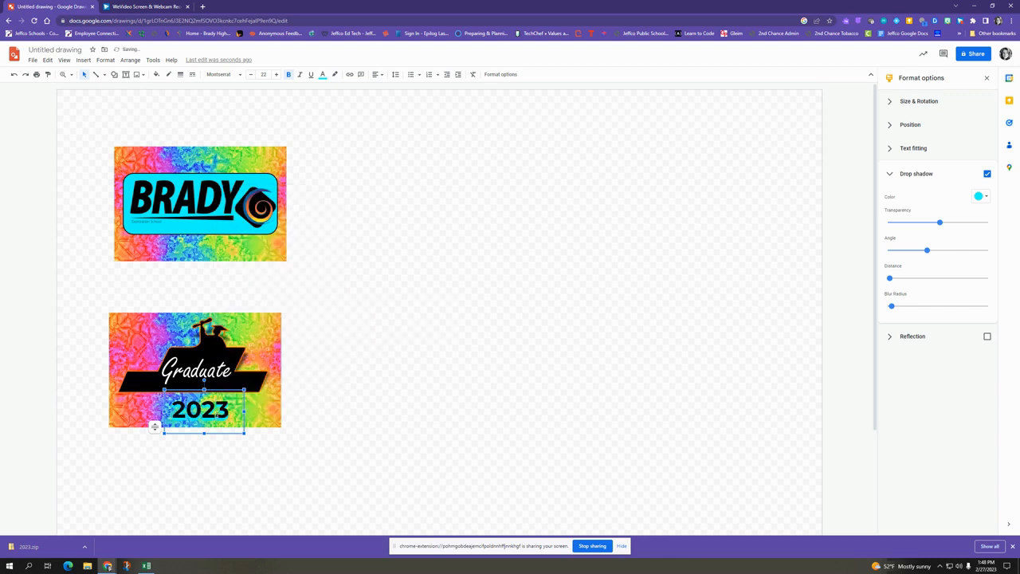
Shift the black 2023 text slightly right and down so it is offset from the cyan copy
drag(155, 426, 154, 424)
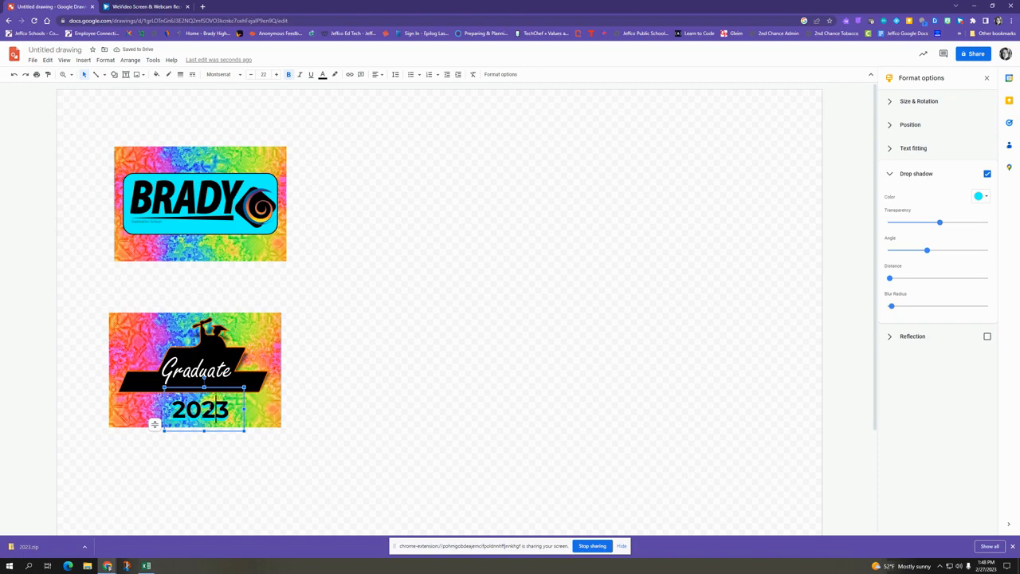
drag(220, 391, 225, 392)
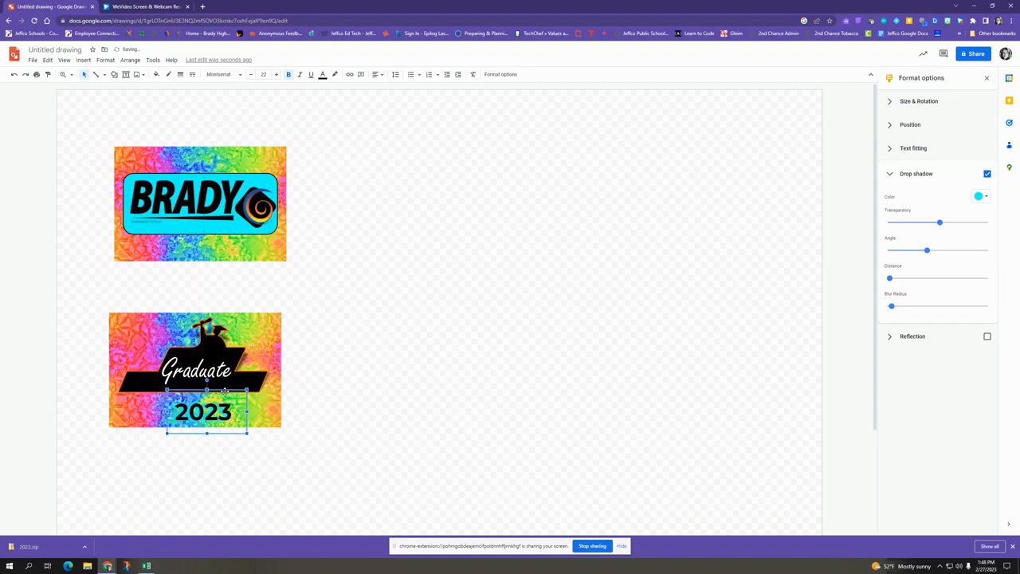
click(317, 385)
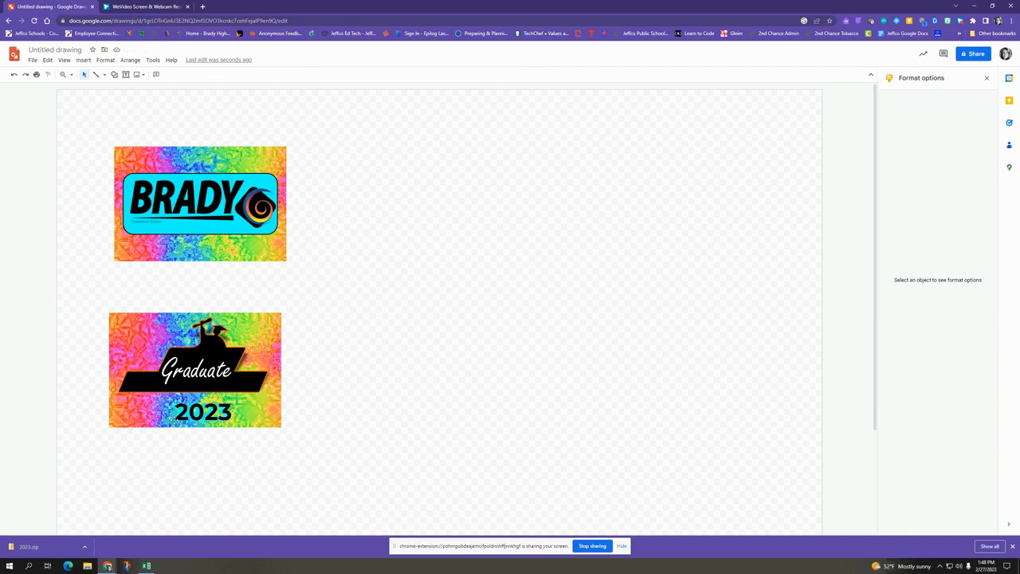
Move the black 2023 text further right to expose the cyan copy behind it, and select that copy
click(172, 420)
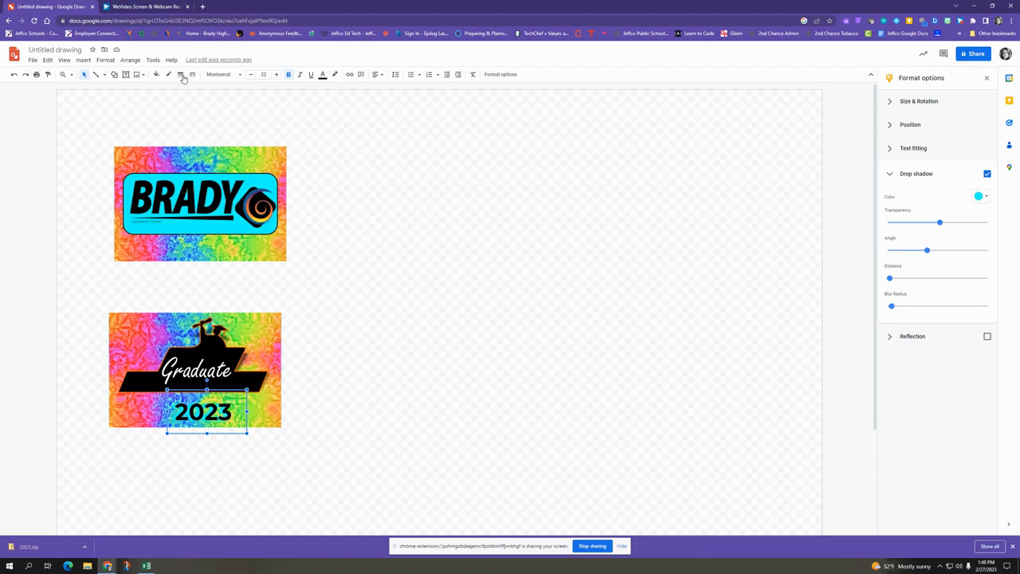
click(322, 75)
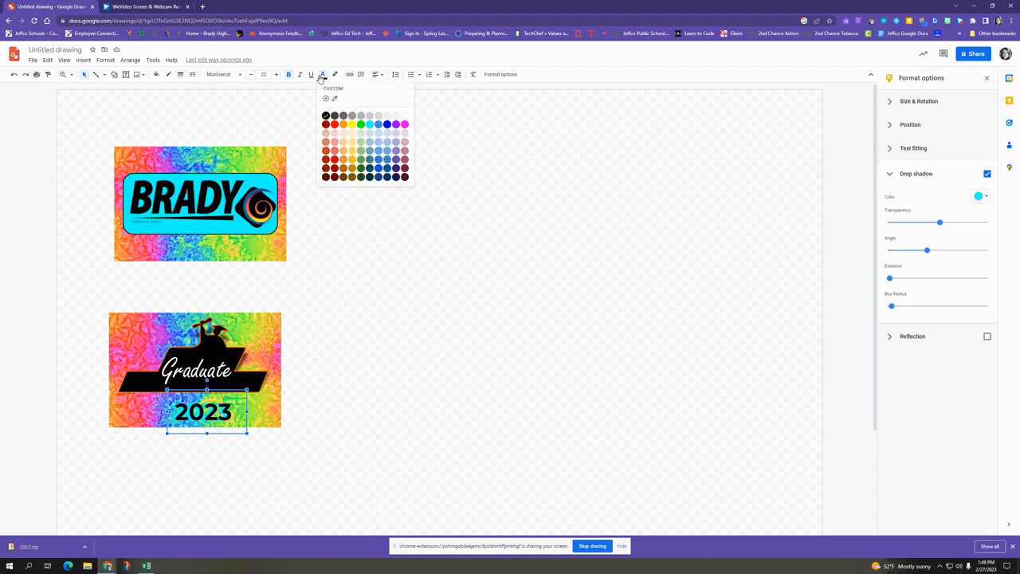
click(156, 420)
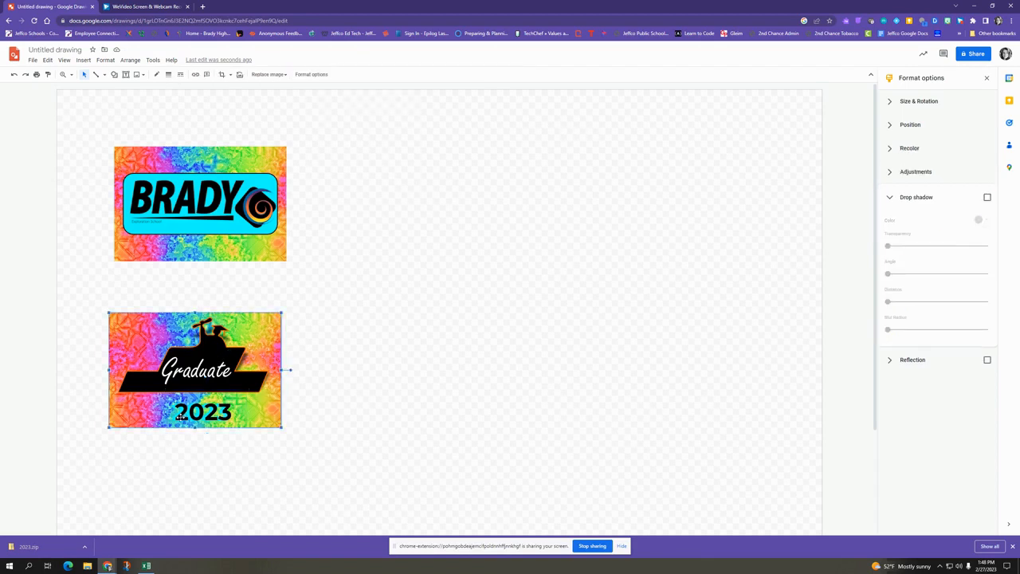
click(172, 420)
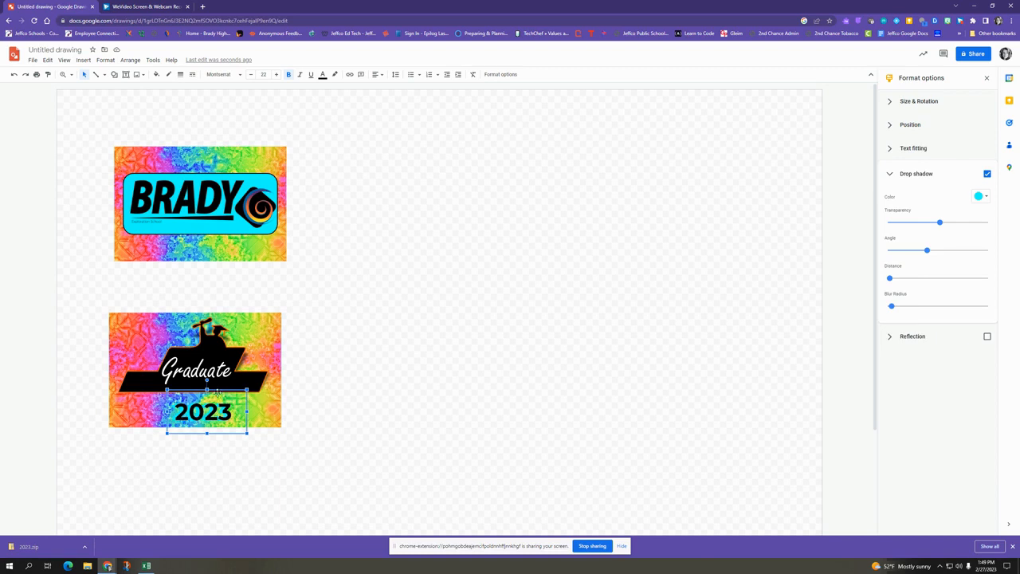
mouse_move(216, 388)
mouse_down()
mouse_move(231, 389)
mouse_move(199, 388)
mouse_up()
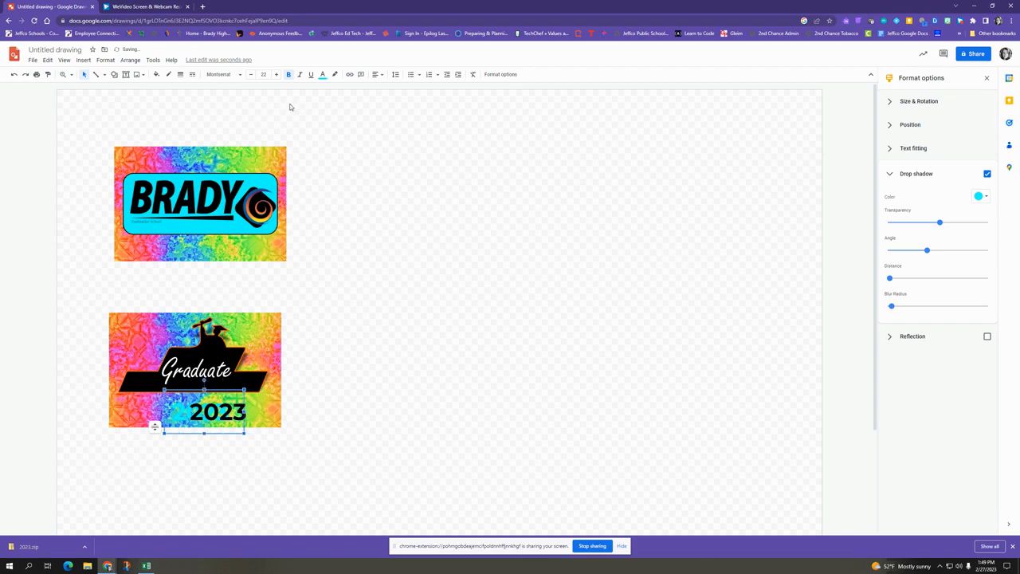
Change the text color of the rear 2023 copy from cyan to orange
click(322, 74)
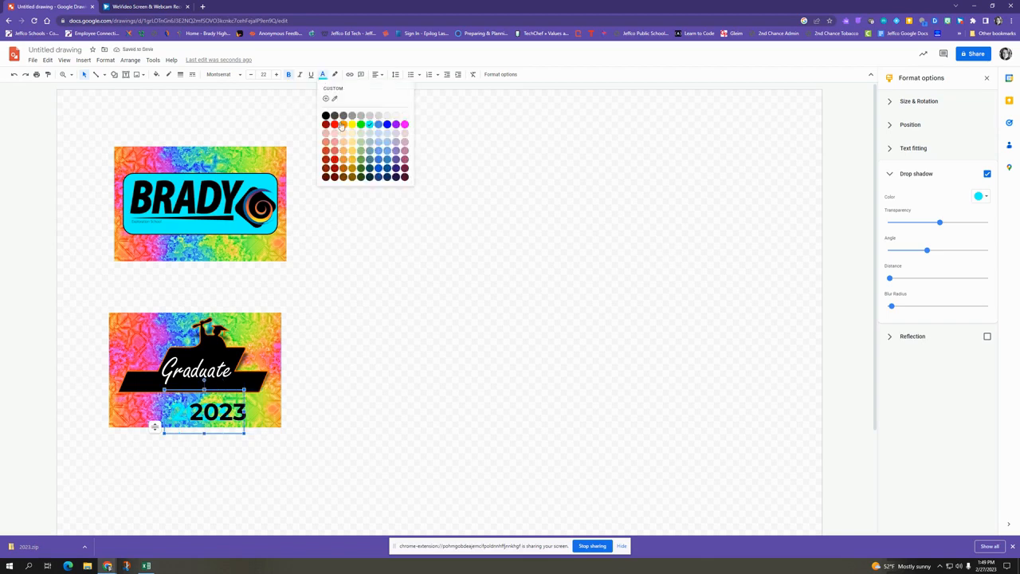
click(344, 125)
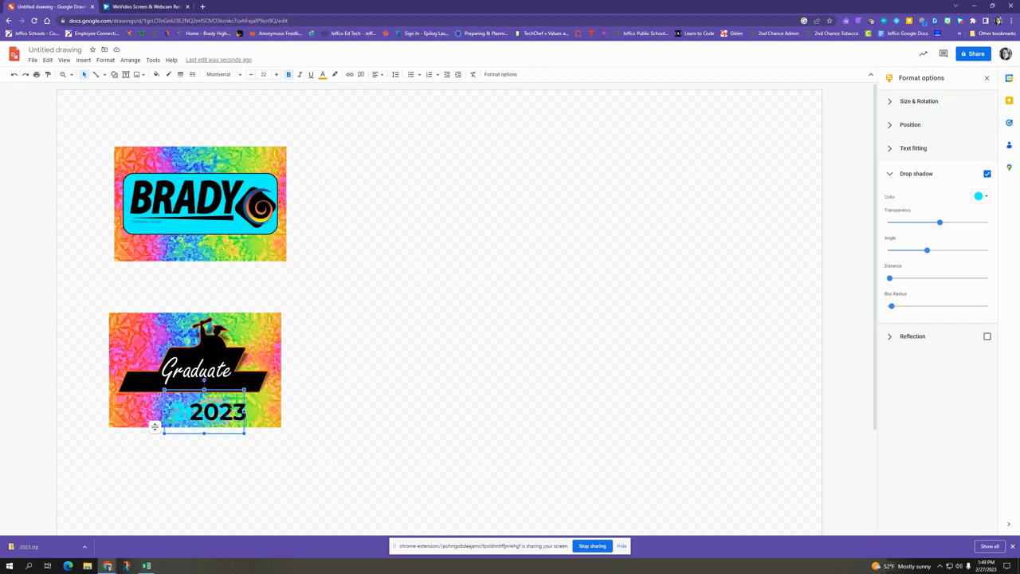
click(322, 75)
click(343, 125)
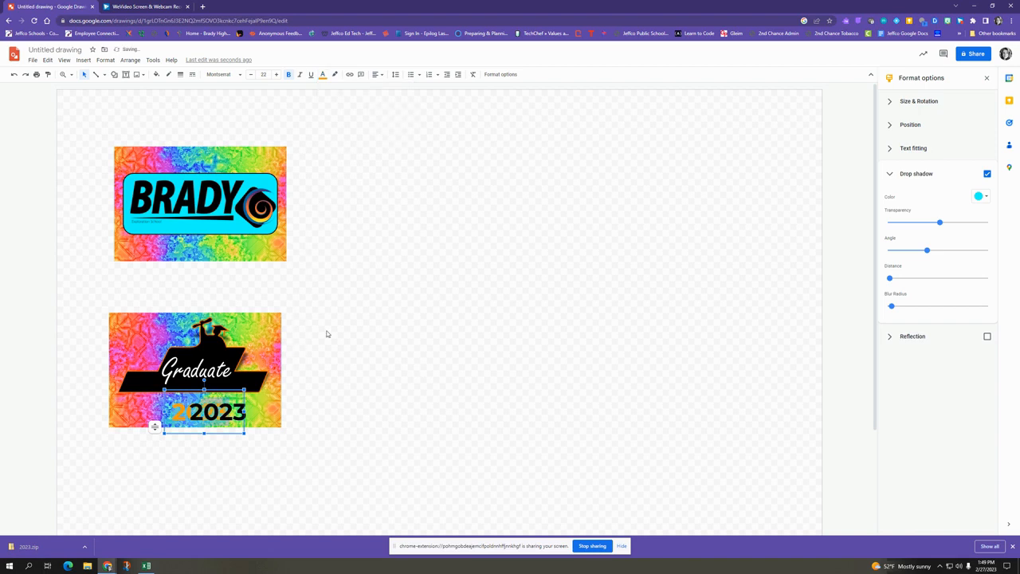
Recolor the rear 2023 copy white by sampling a color with the eyedropper
click(322, 74)
click(336, 99)
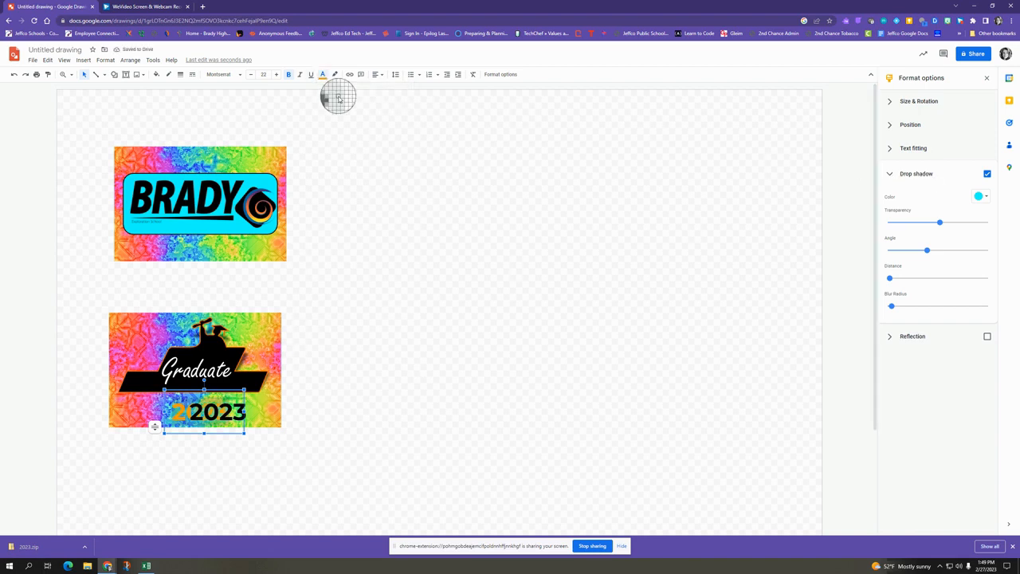
click(333, 72)
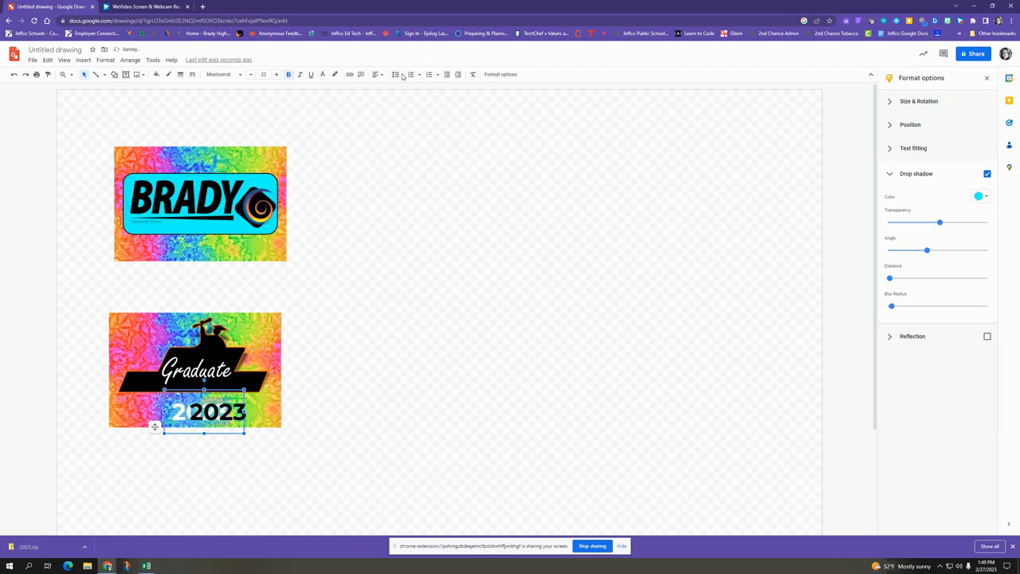
Recolor the rear 2023 copy with a custom bright, fully saturated orange mixed in the color picker
click(322, 75)
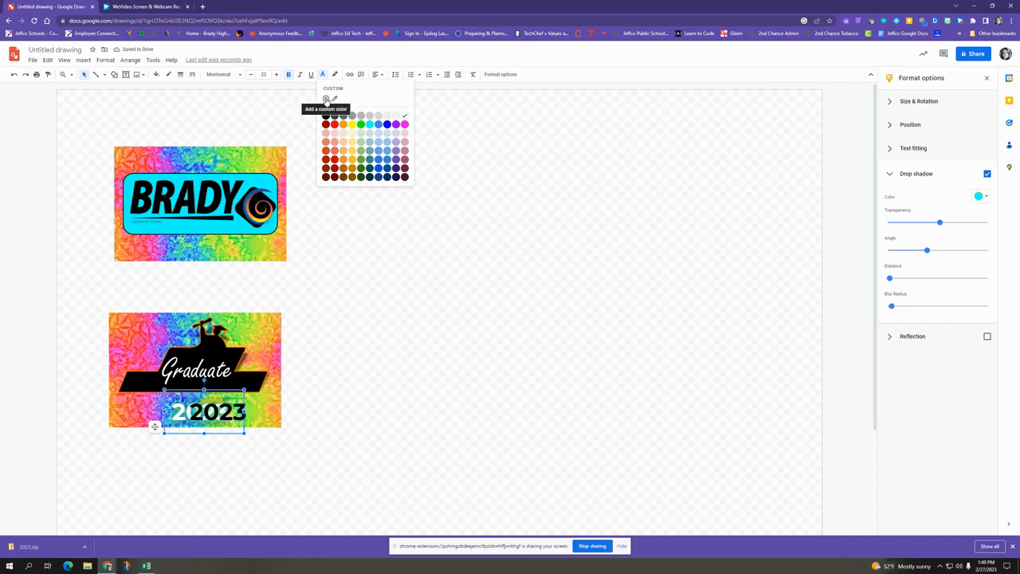
click(325, 98)
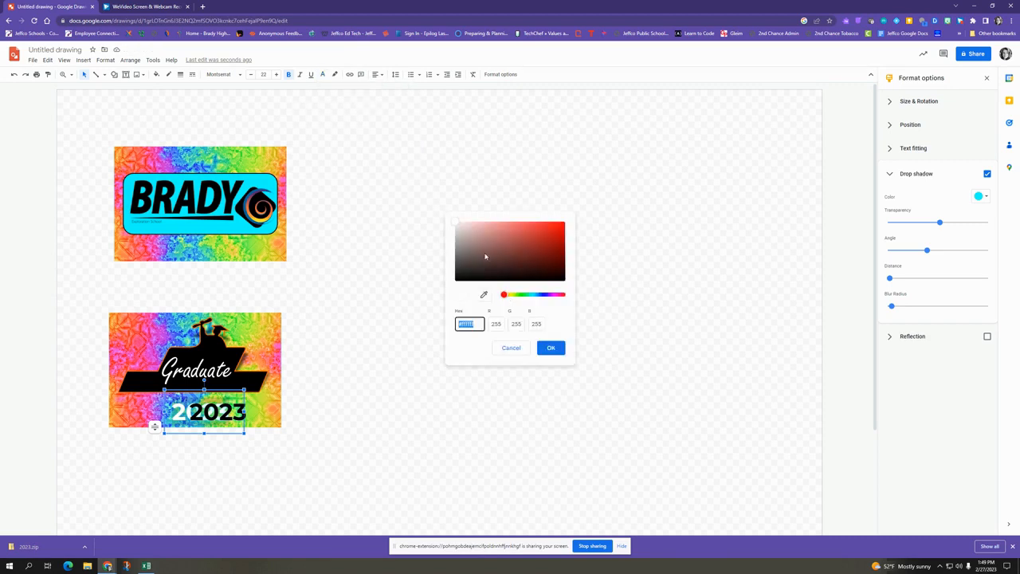
drag(502, 299, 507, 298)
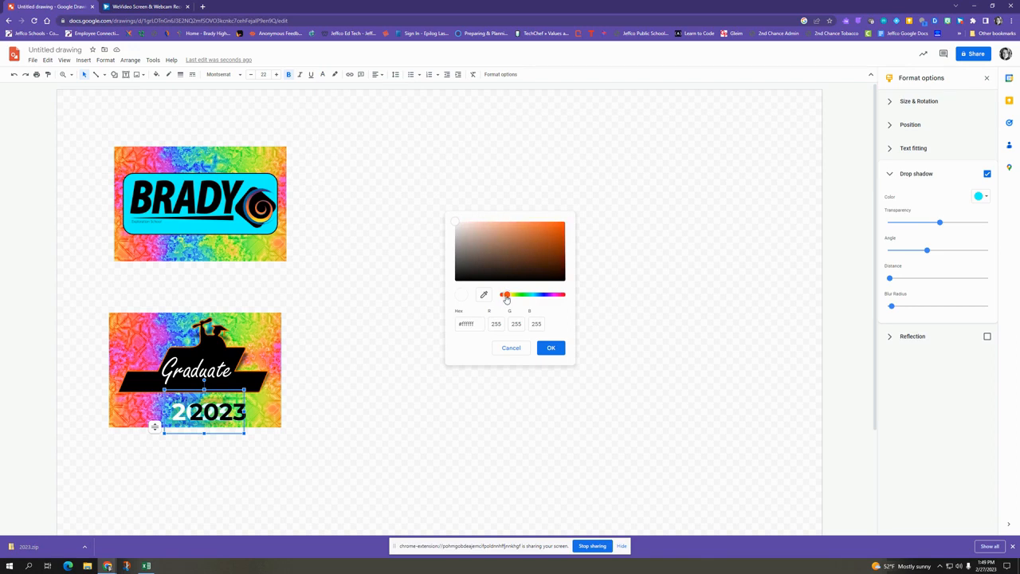
drag(523, 238, 563, 226)
click(549, 349)
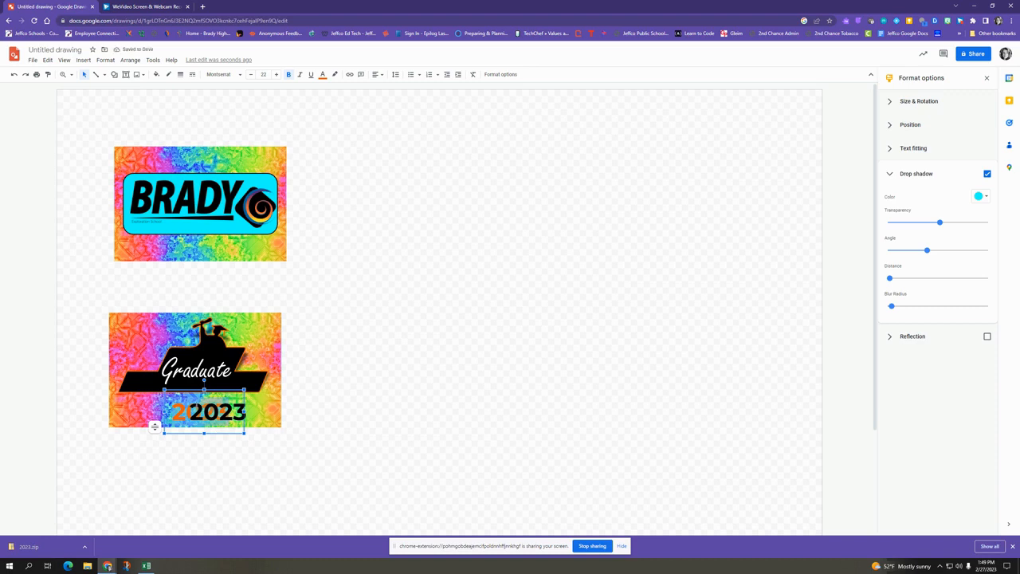
Move the black 2023 text back over the orange copy, offset slightly to the right so an orange edge shows
drag(155, 427, 171, 426)
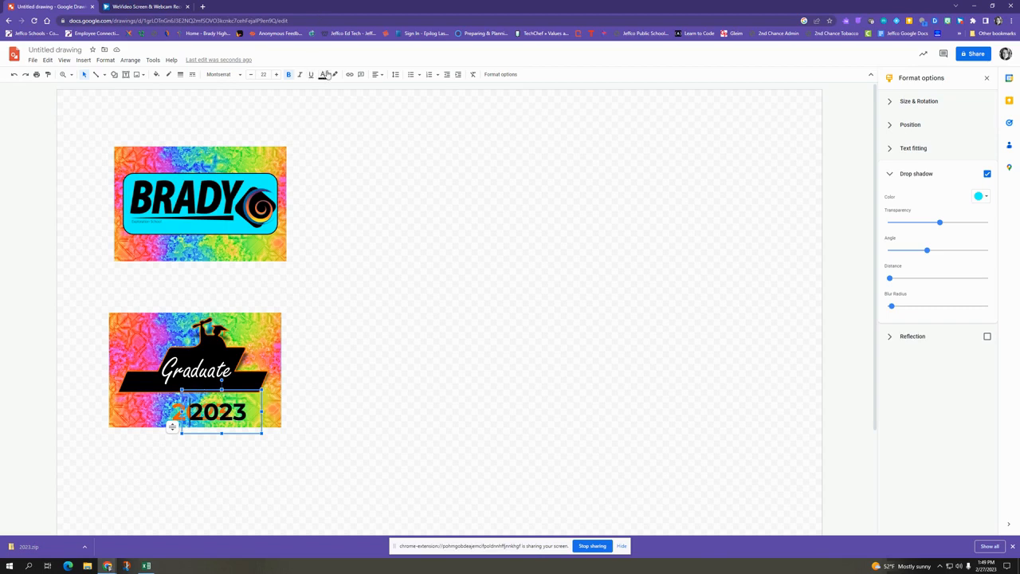
mouse_move(197, 390)
mouse_down()
mouse_move(211, 390)
mouse_move(191, 391)
mouse_up()
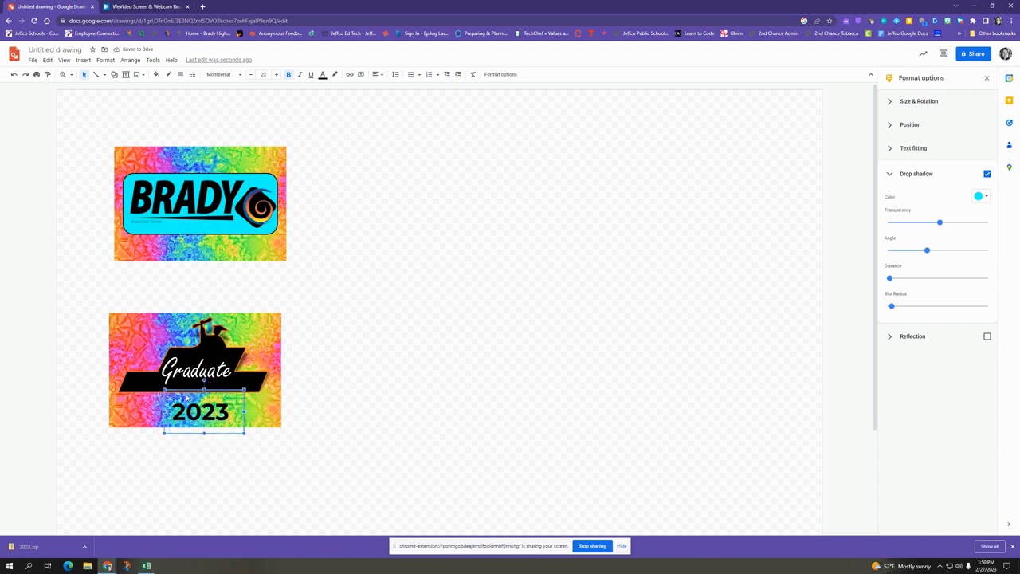
mouse_move(192, 392)
mouse_down()
mouse_move(203, 392)
mouse_move(191, 387)
mouse_up()
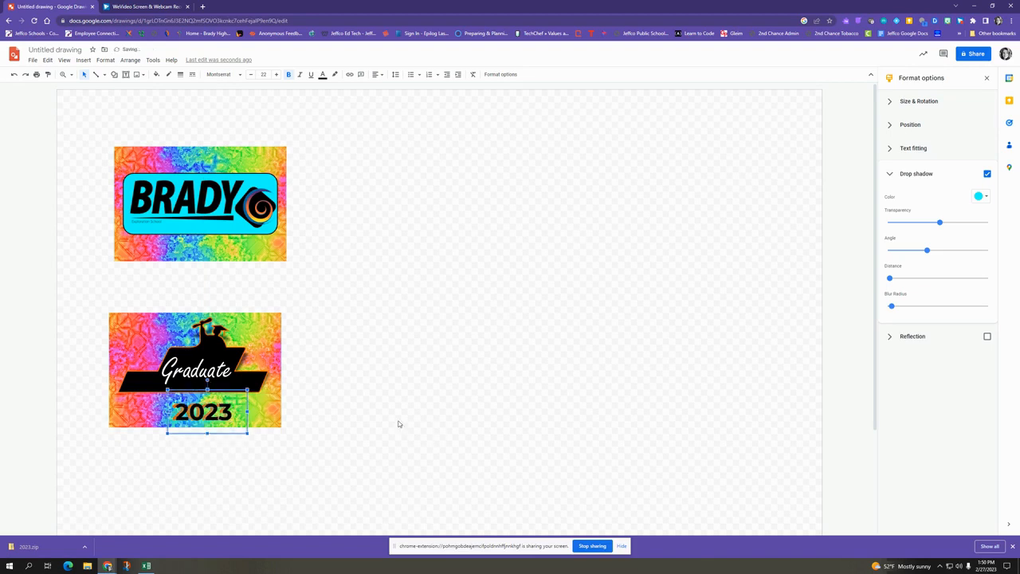
click(363, 360)
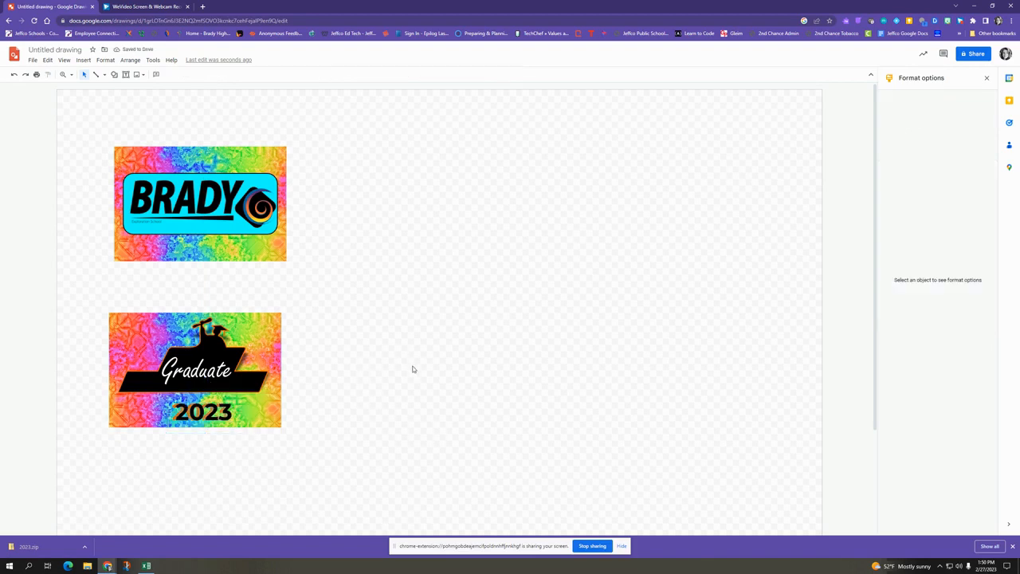
Rename the drawing as CRS Grad Keychain 2023
click(54, 50)
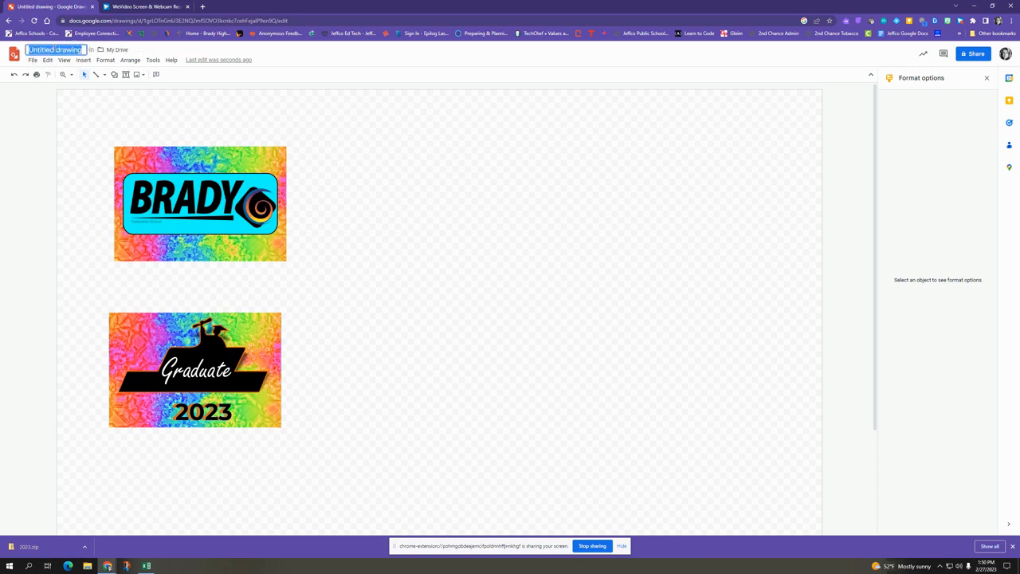
text(CRS)
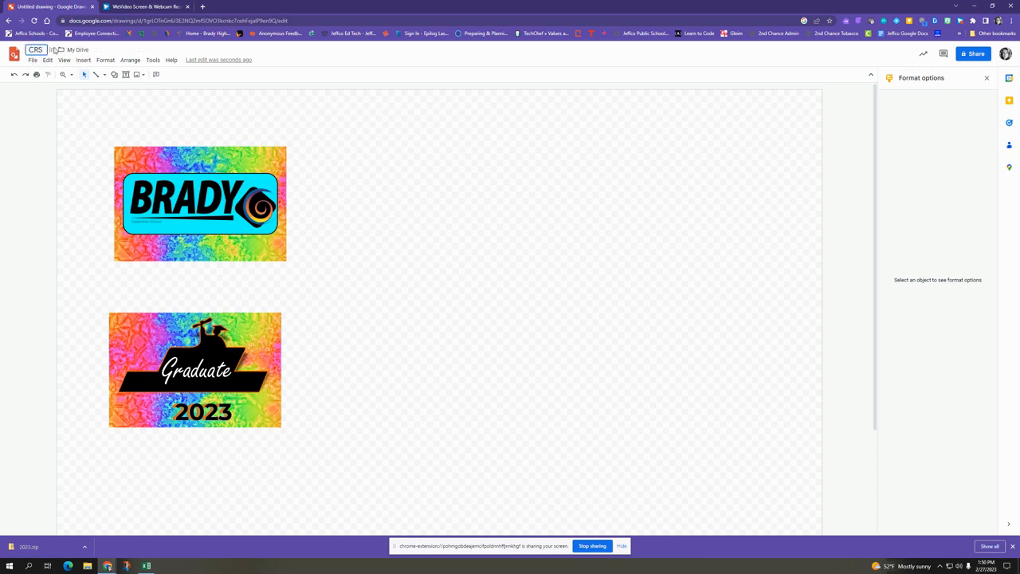
text( Grad Keychain)
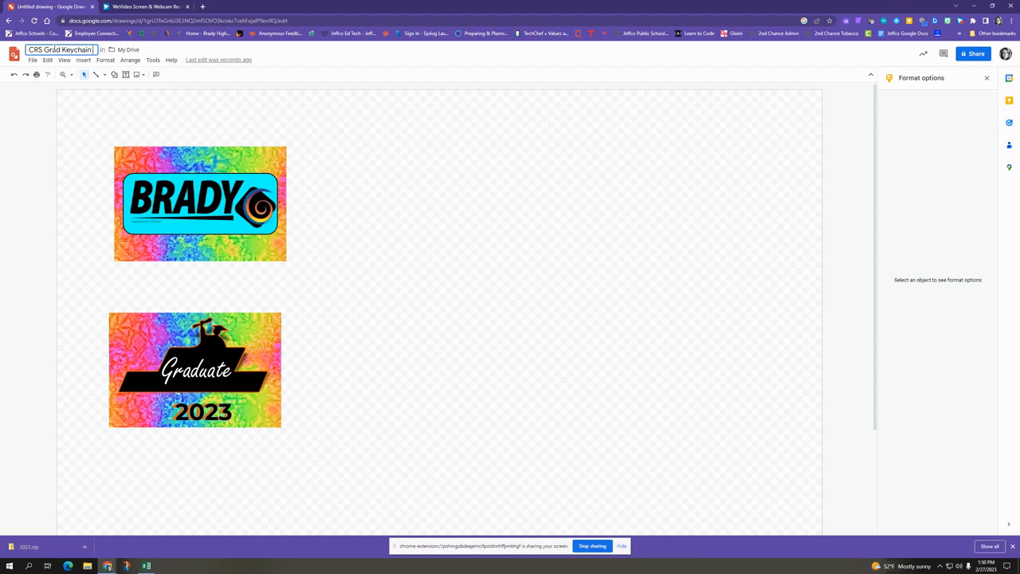
text( 2023)
Move the drawing from My Drive into the R&D Tutorials folder
click(147, 51)
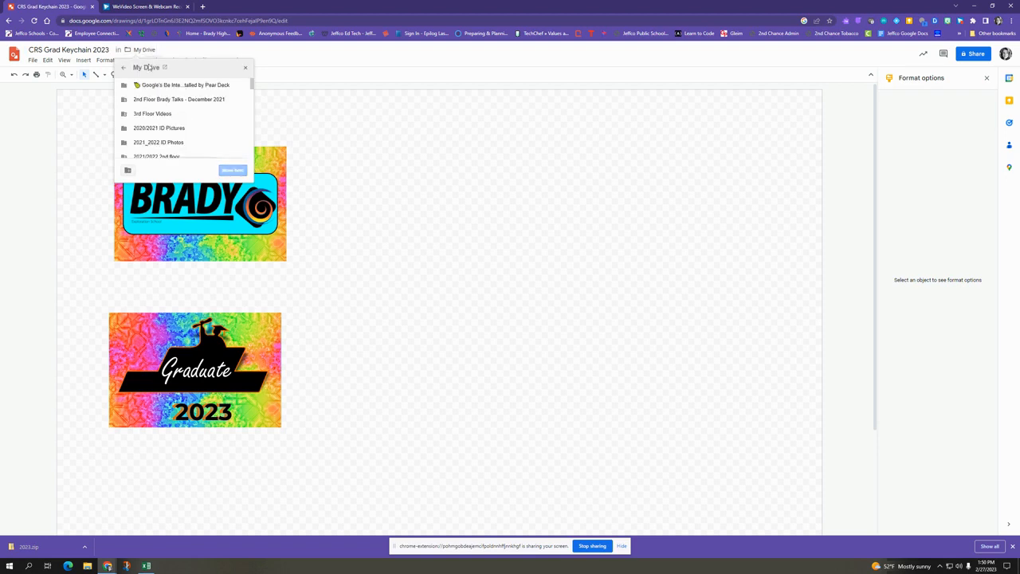
scroll(152, 135, down, 10)
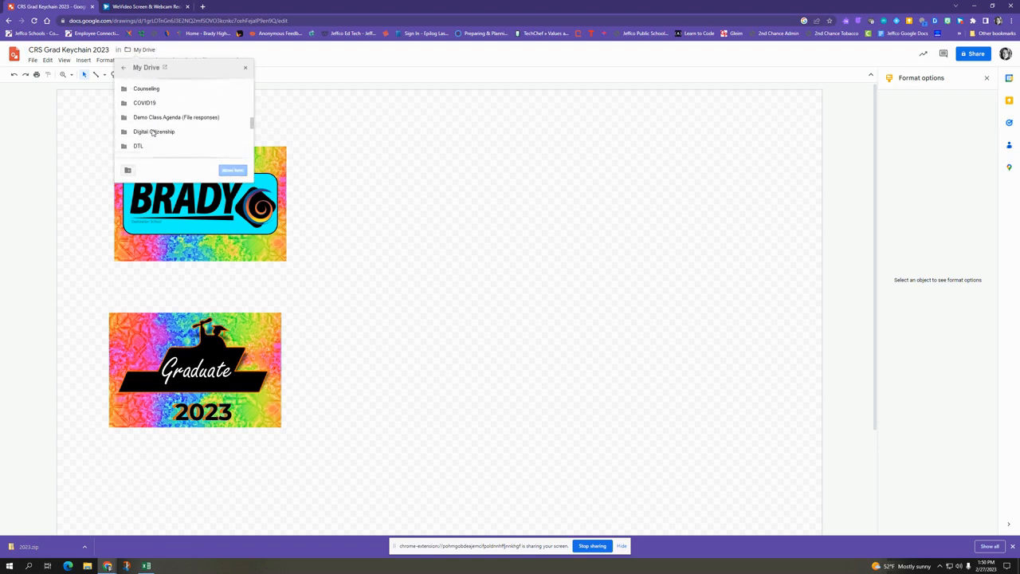
scroll(152, 132, down, 8)
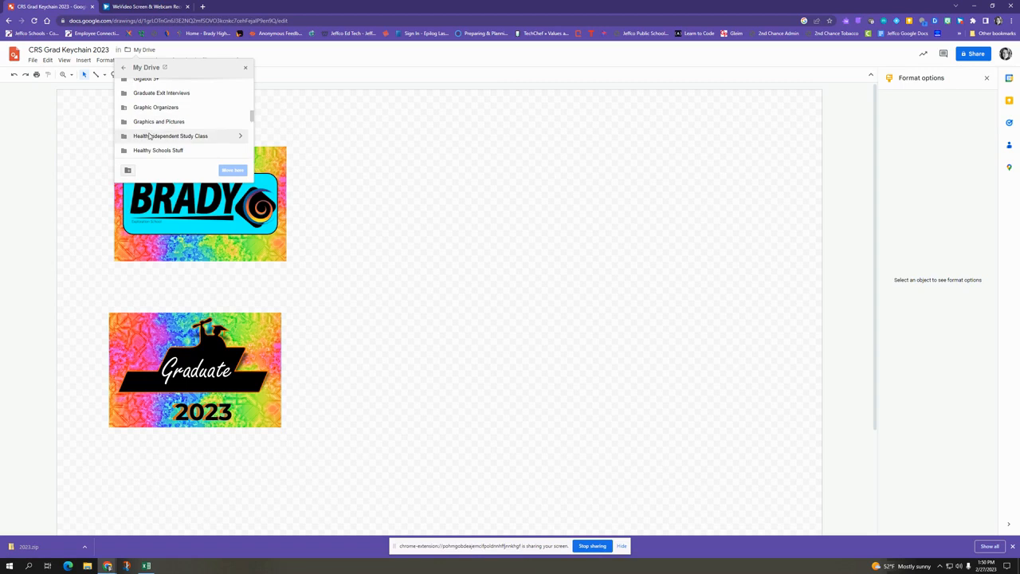
scroll(149, 135, down, 10)
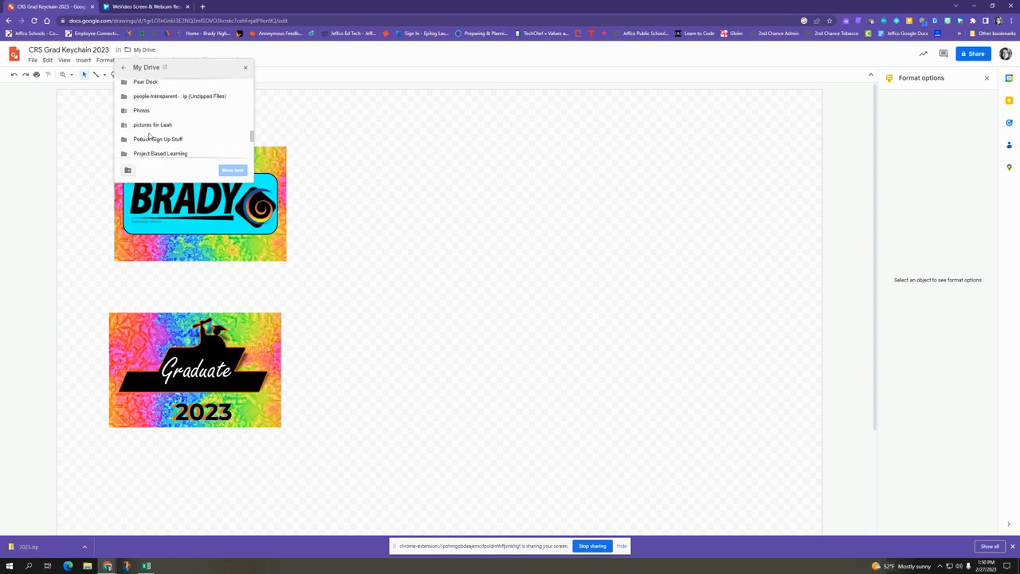
scroll(149, 128, down, 3)
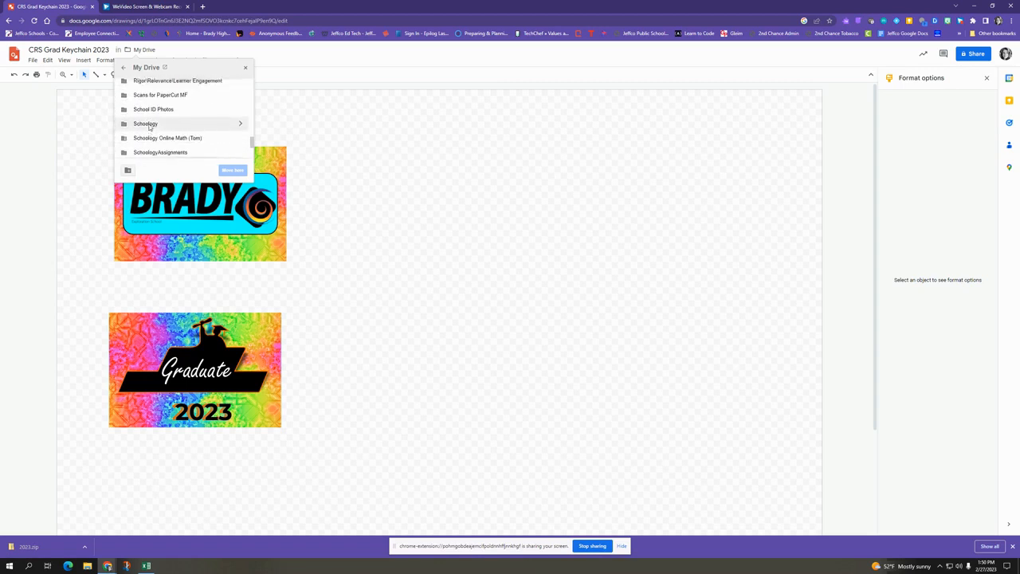
click(152, 129)
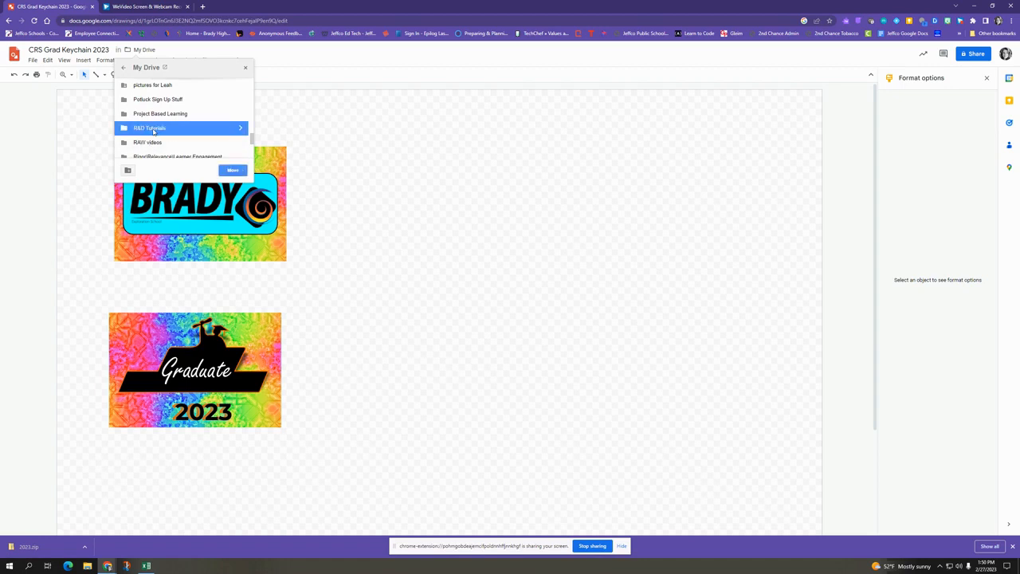
click(233, 172)
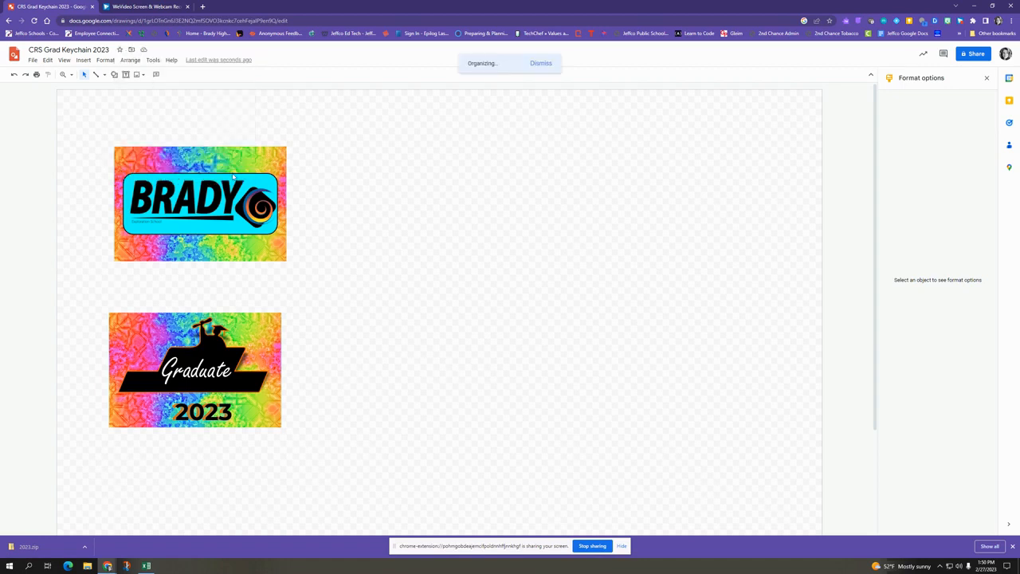